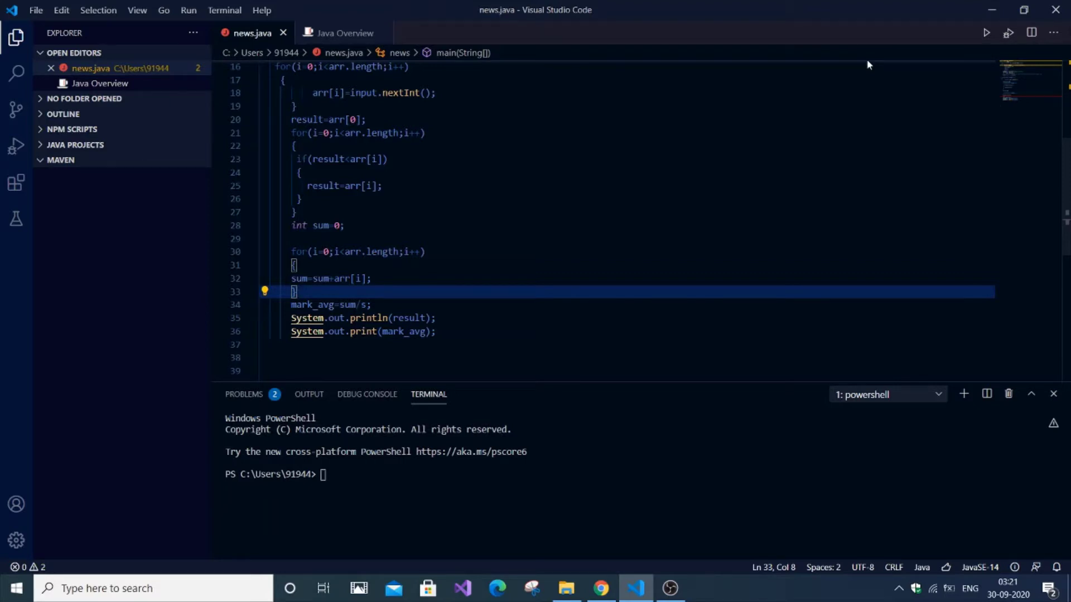
{"action": "scroll", "coordinate": [1028, 167], "scroll_direction": "up", "scroll_amount": 5}
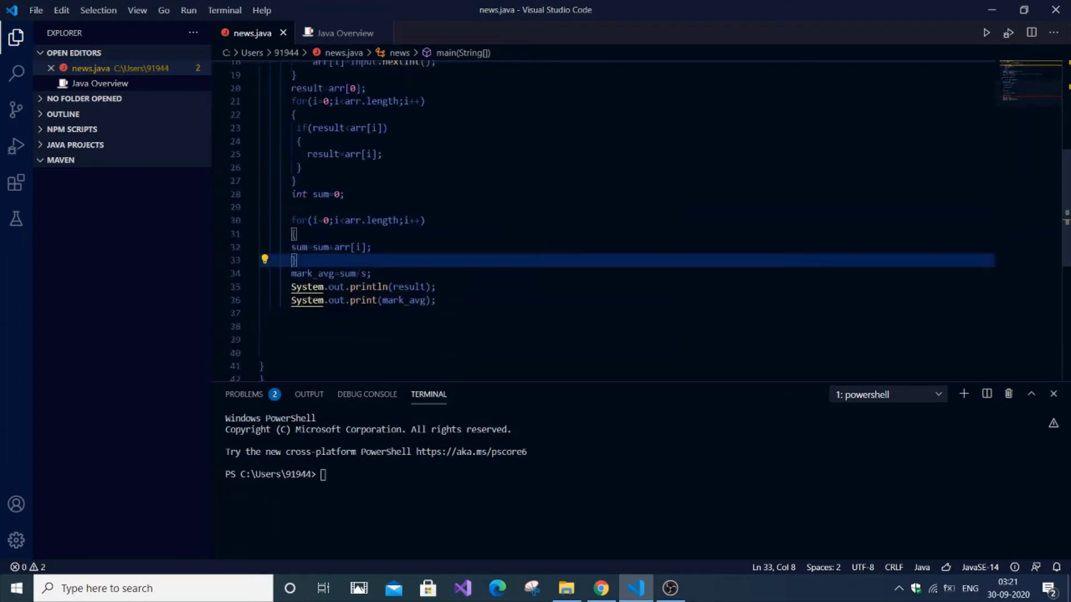
- Run the news program and highlight the LinkageError about the unsupported class file version
{"action": "left_click", "coordinate": [985, 33]}
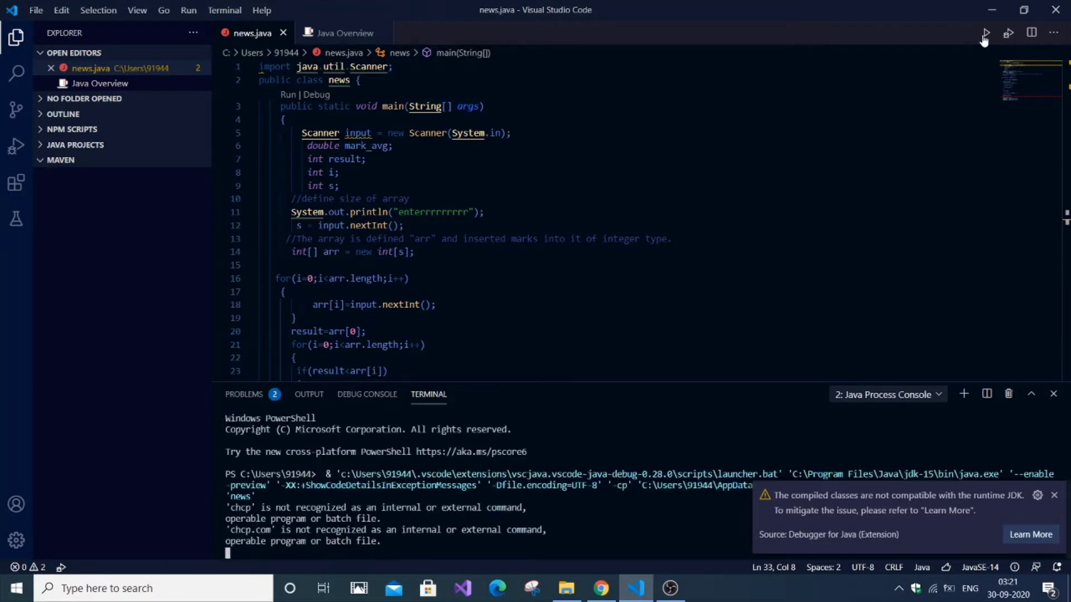
{"action": "left_click", "coordinate": [1054, 495]}
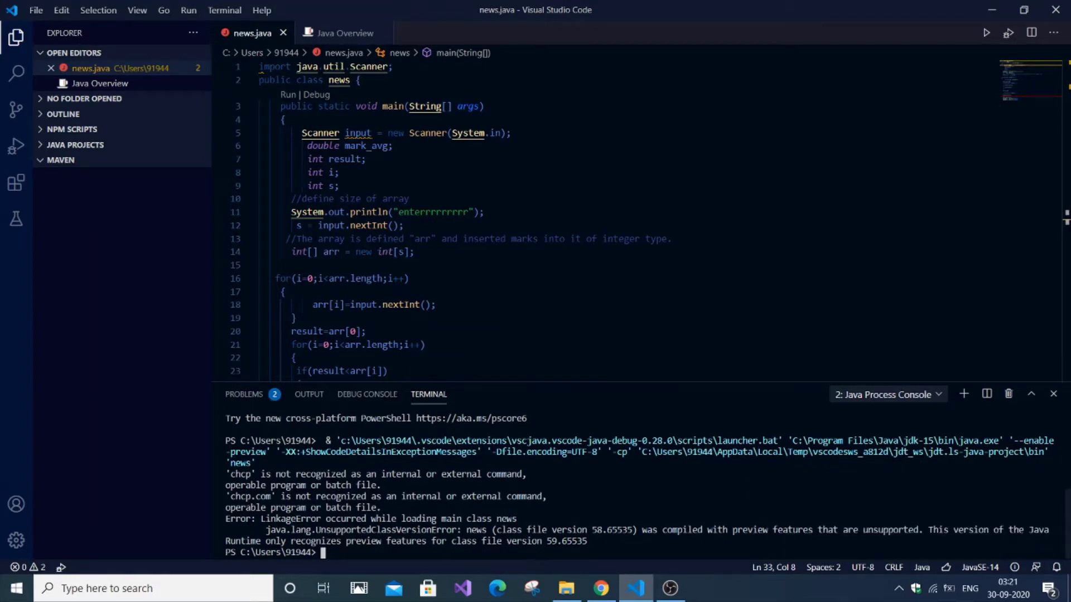
{"action": "left_click_drag", "start_coordinate": [262, 519], "coordinate": [533, 519]}
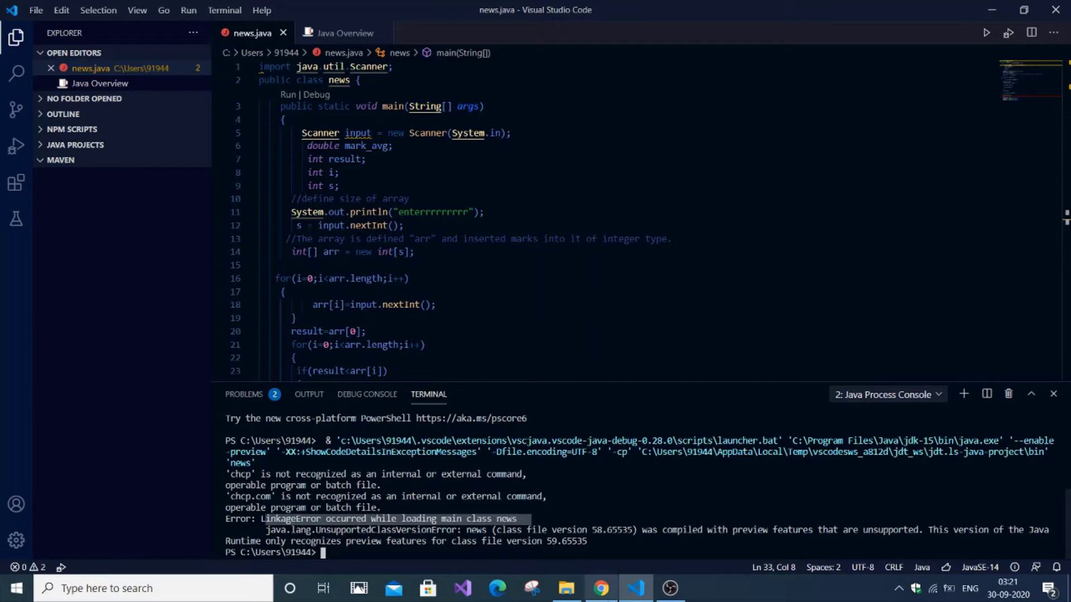
- Reach the Java SE Development Kit 14.0.2 download page from the Java SE Downloads listing in Chrome
{"action": "left_click", "coordinate": [600, 589]}
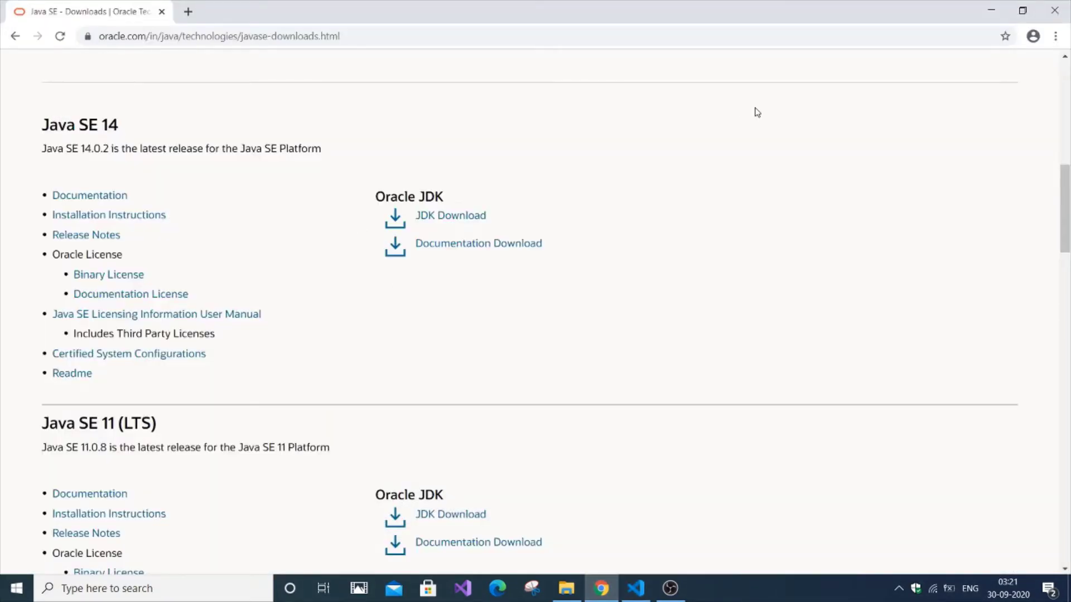
{"action": "scroll", "coordinate": [1052, 146], "scroll_direction": "up", "scroll_amount": 10}
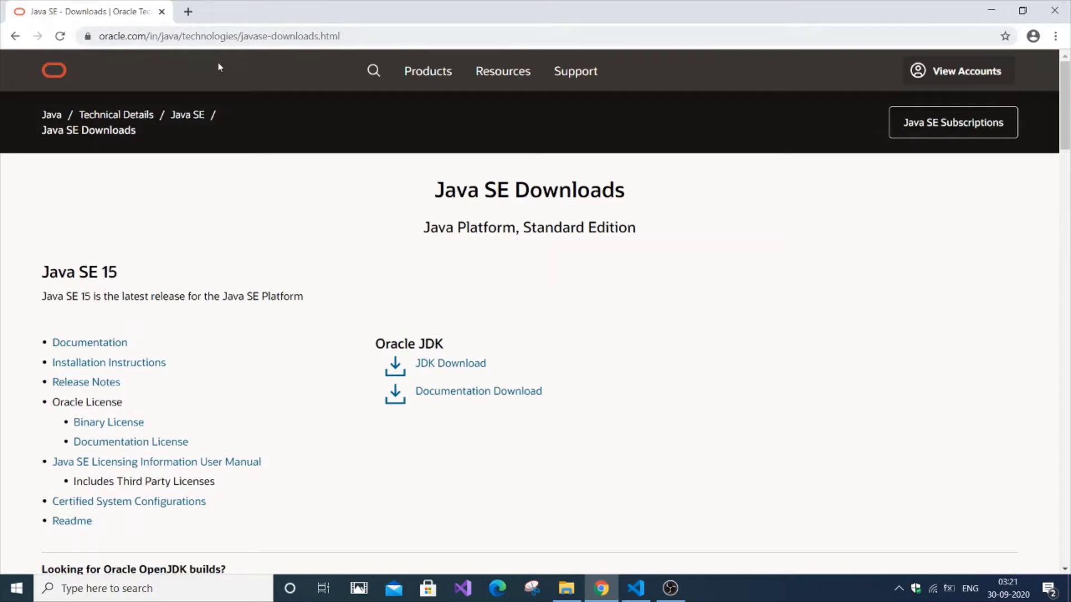
{"action": "left_click", "coordinate": [14, 36]}
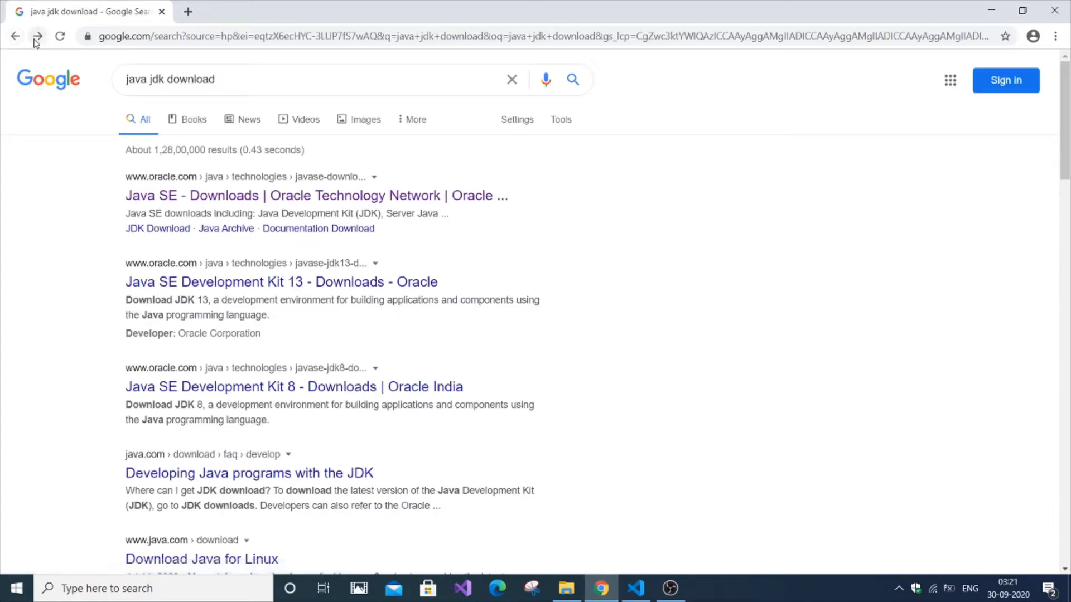
{"action": "left_click", "coordinate": [37, 36]}
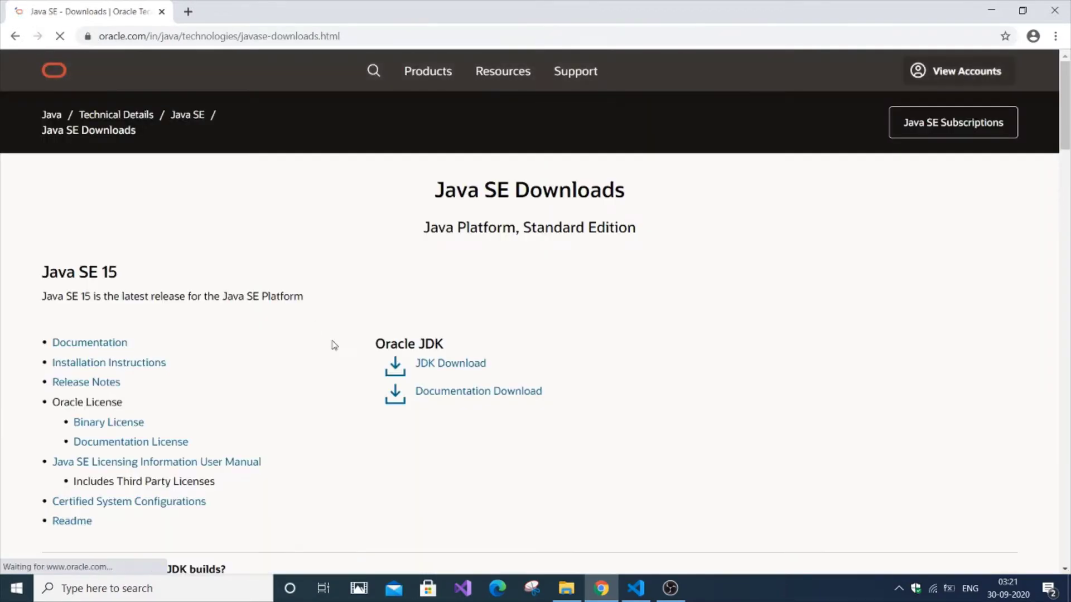
{"action": "left_click_drag", "start_coordinate": [1067, 120], "coordinate": [1066, 226]}
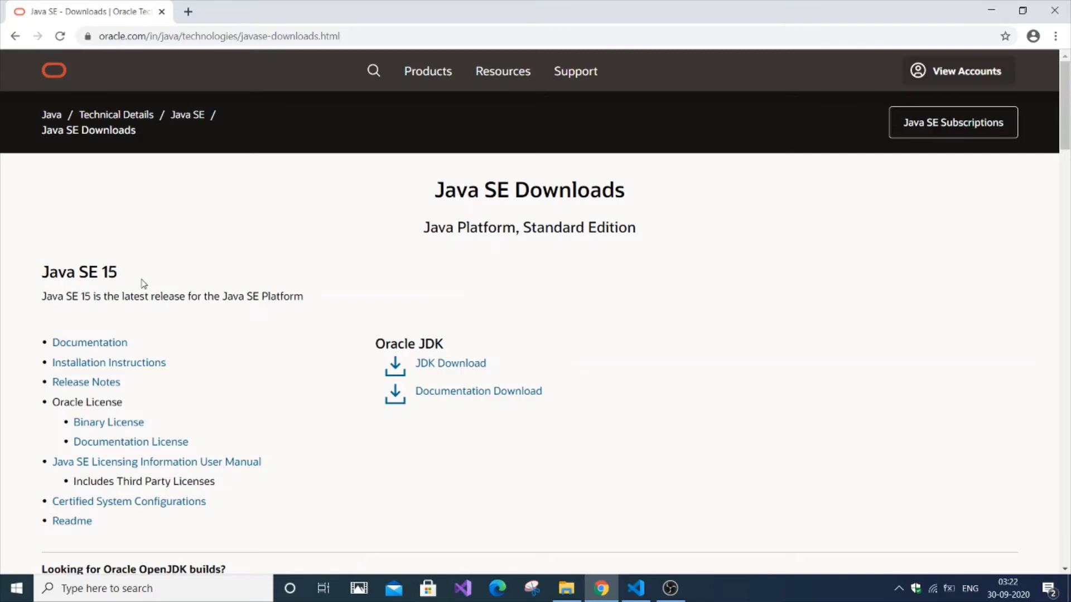
{"action": "left_click_drag", "start_coordinate": [1064, 105], "coordinate": [1066, 216]}
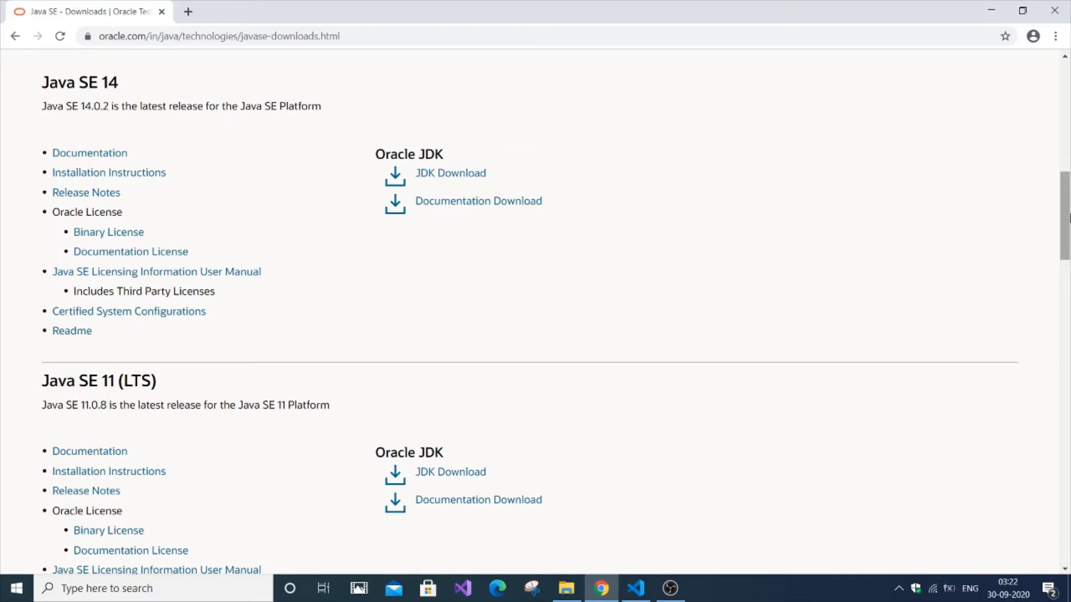
{"action": "left_click", "coordinate": [442, 173]}
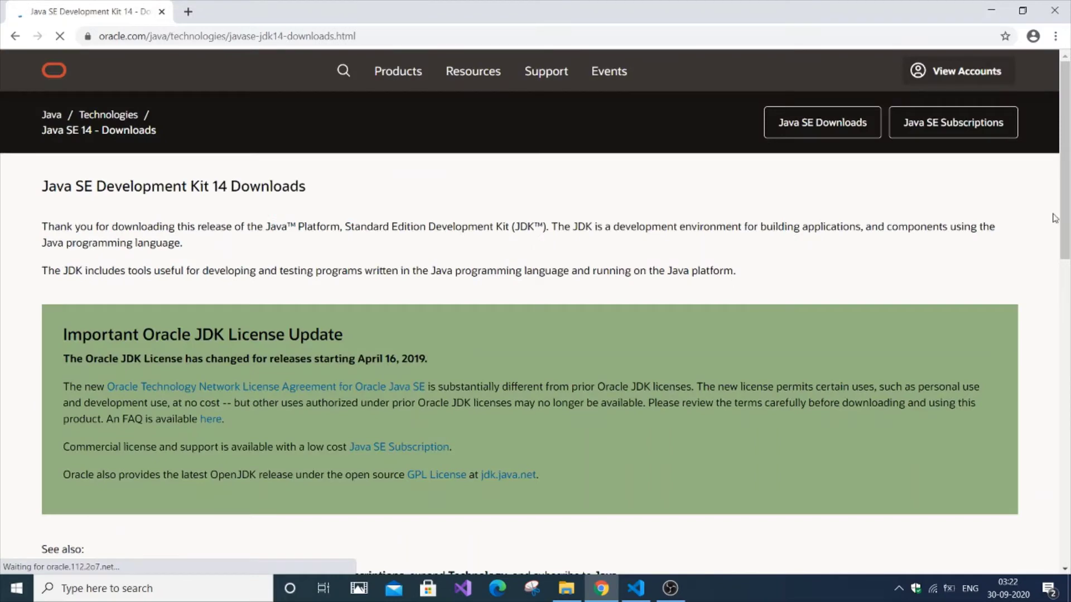
{"action": "left_click_drag", "start_coordinate": [1064, 167], "coordinate": [1065, 405]}
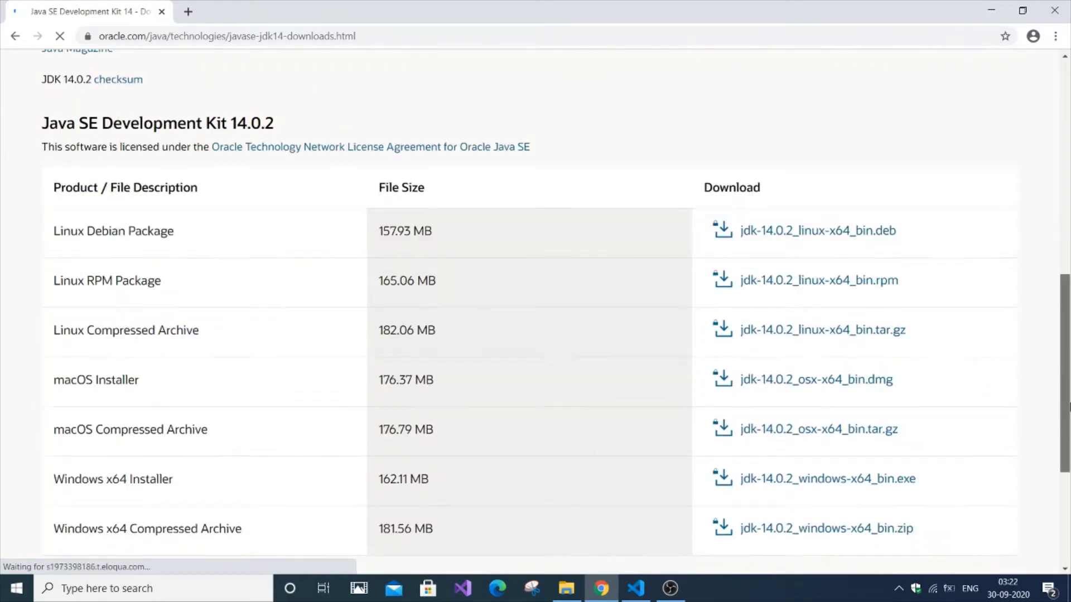
{"action": "scroll", "coordinate": [836, 334], "scroll_direction": "down", "scroll_amount": 1}
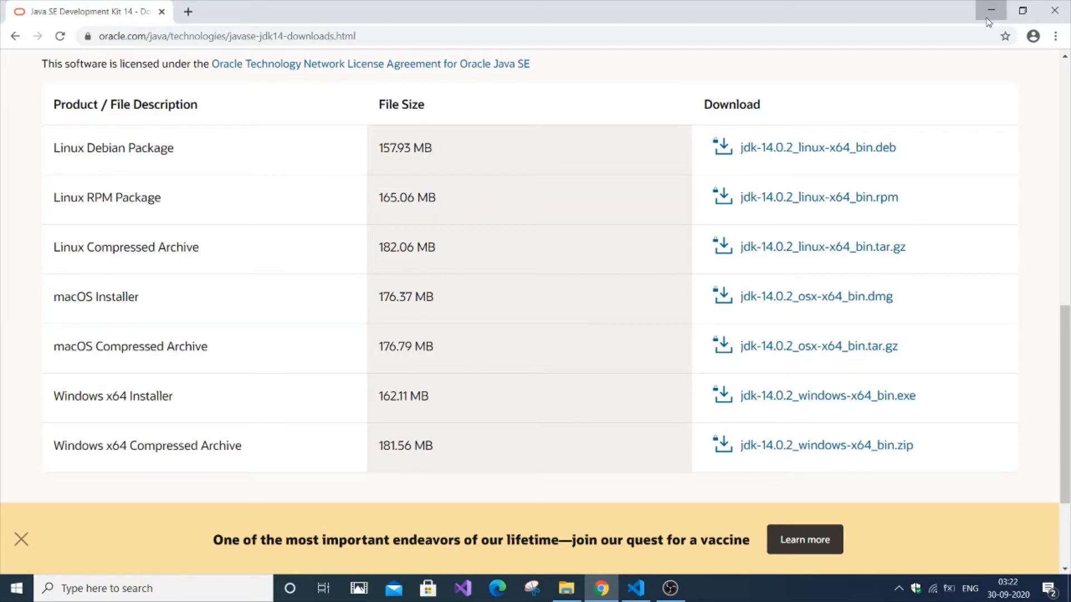
- Open C:\Program Files\Java\jdk-14 in File Explorer and expose its full path in the address bar
{"action": "left_click", "coordinate": [989, 10]}
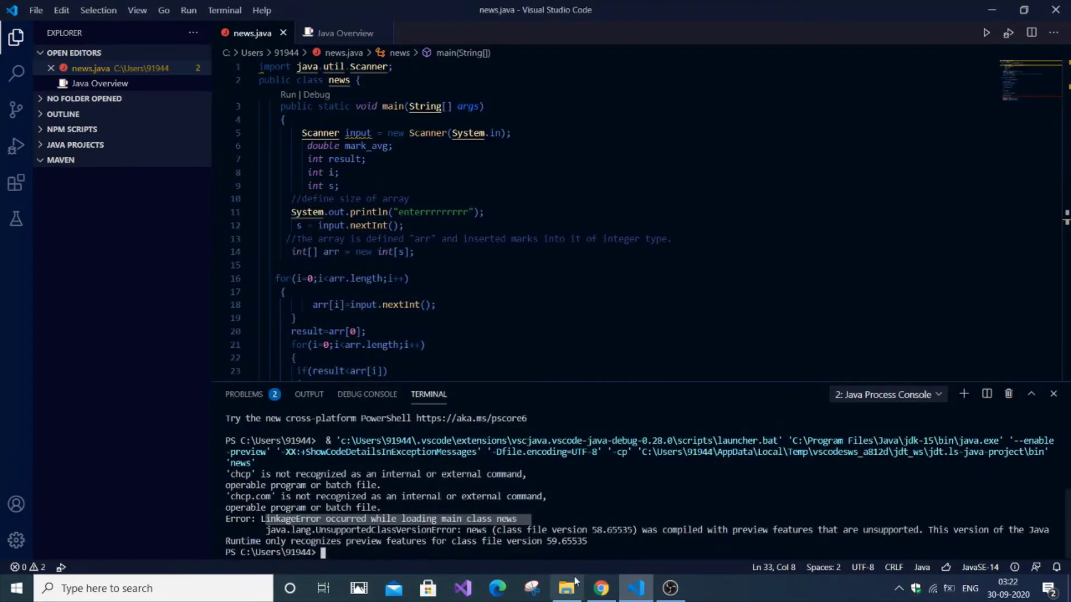
{"action": "mouse_move", "coordinate": [566, 588]}
{"action": "left_click", "coordinate": [569, 535]}
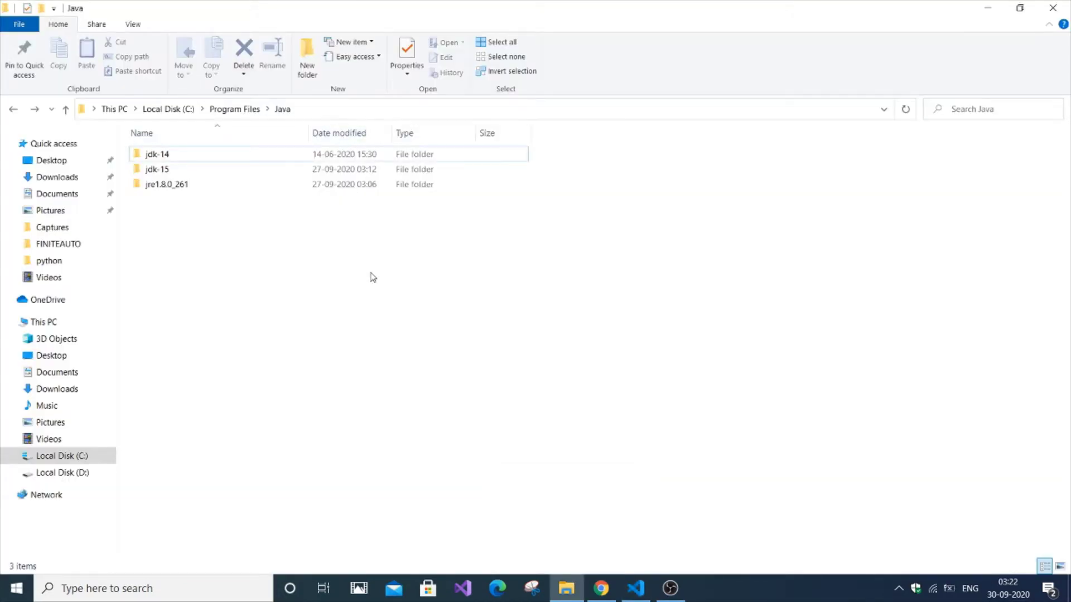
{"action": "left_click", "coordinate": [248, 173]}
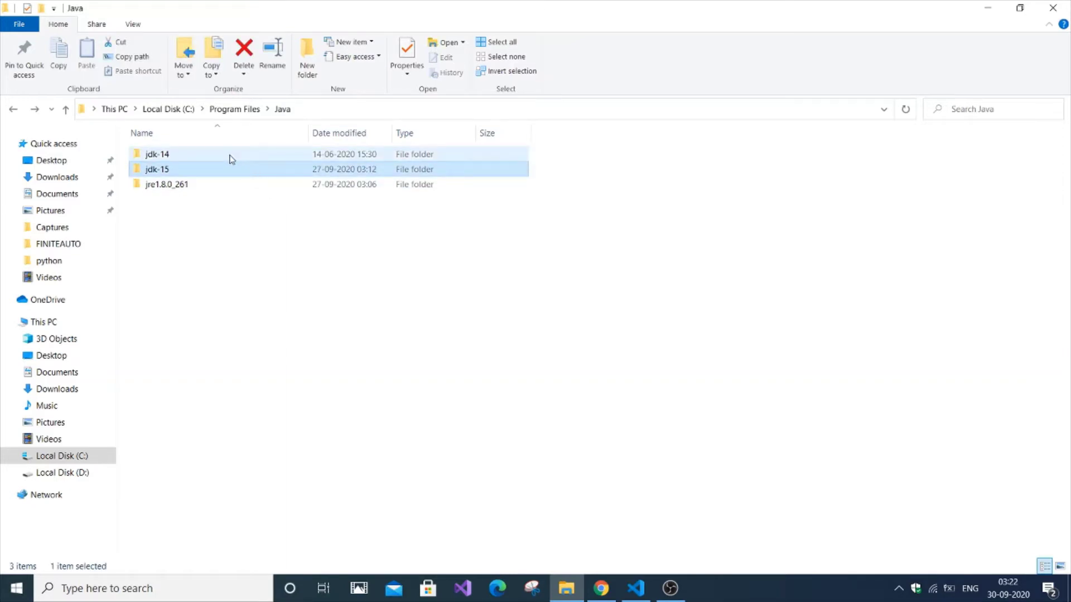
{"action": "left_click", "coordinate": [231, 158]}
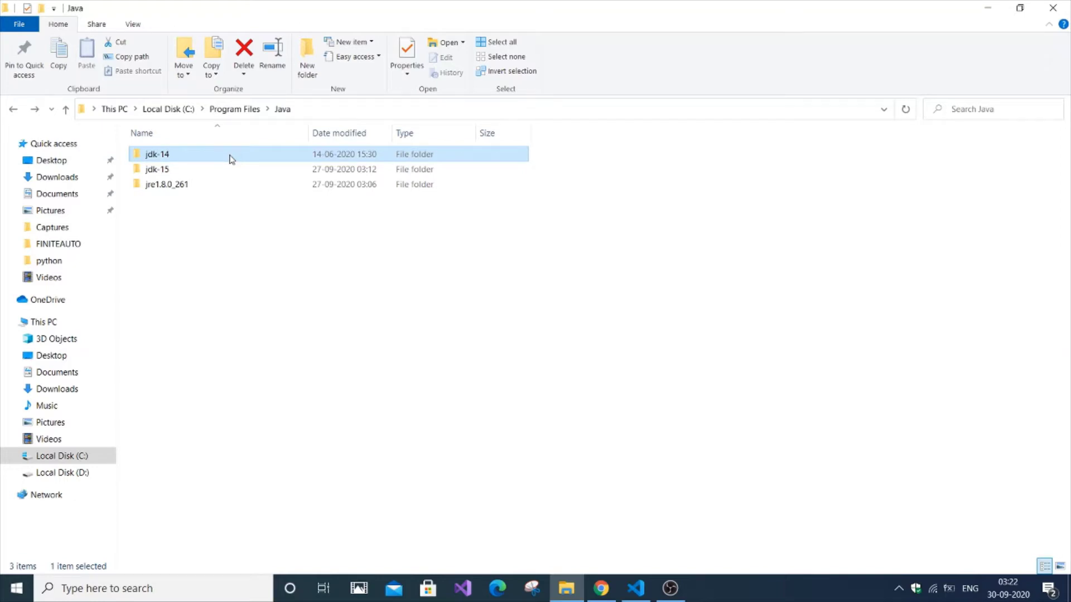
{"action": "double_click", "coordinate": [231, 157]}
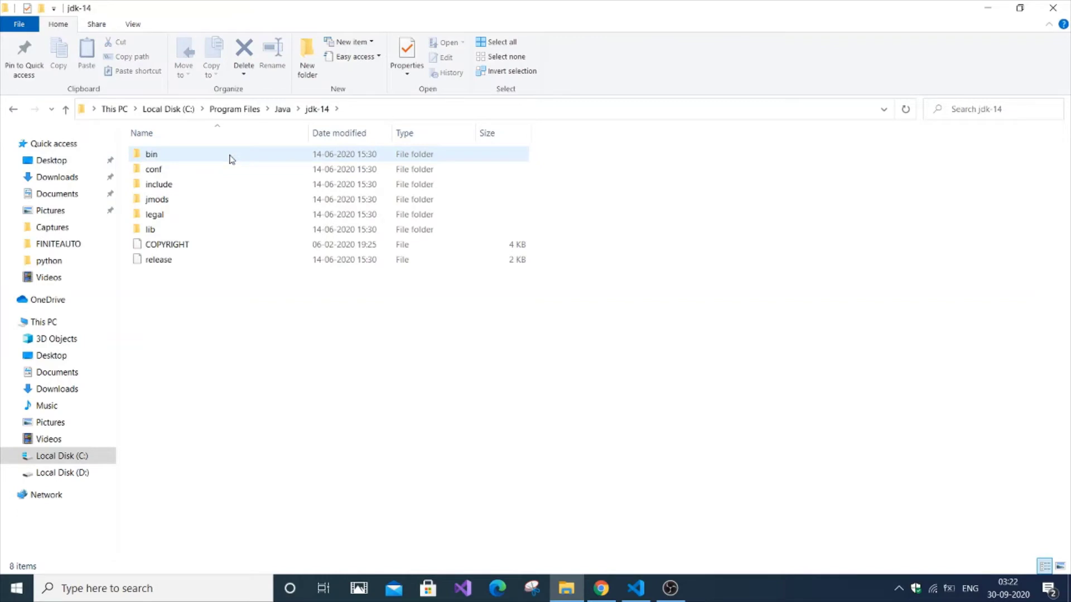
{"action": "left_click", "coordinate": [384, 110]}
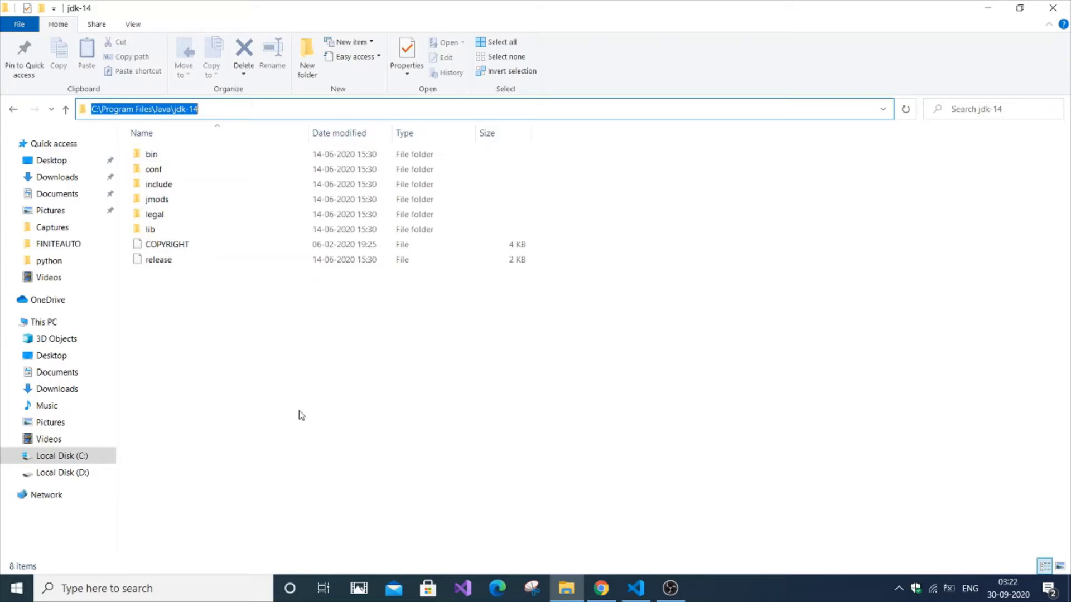
- Start a Windows search for the system environment variables settings
{"action": "left_click", "coordinate": [183, 588]}
{"action": "type", "text": "env"}
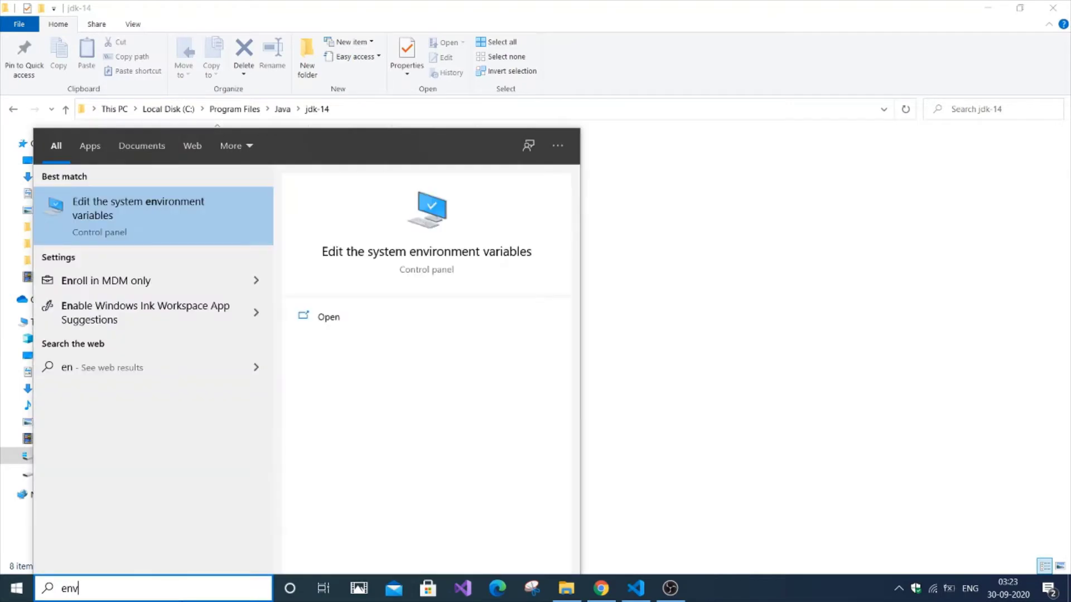
{"action": "type", "text": "iron"}
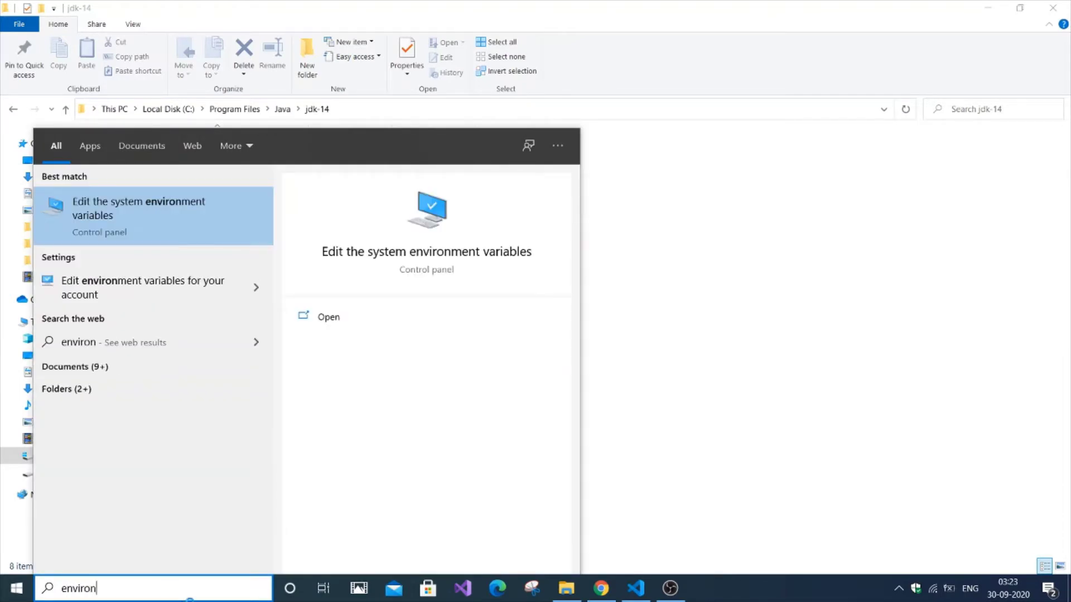
- Edit the JAVA_HOME user variable from C:\Program Files\Java\jdk-15 to jdk-14 and confirm
{"action": "key", "text": "Return"}
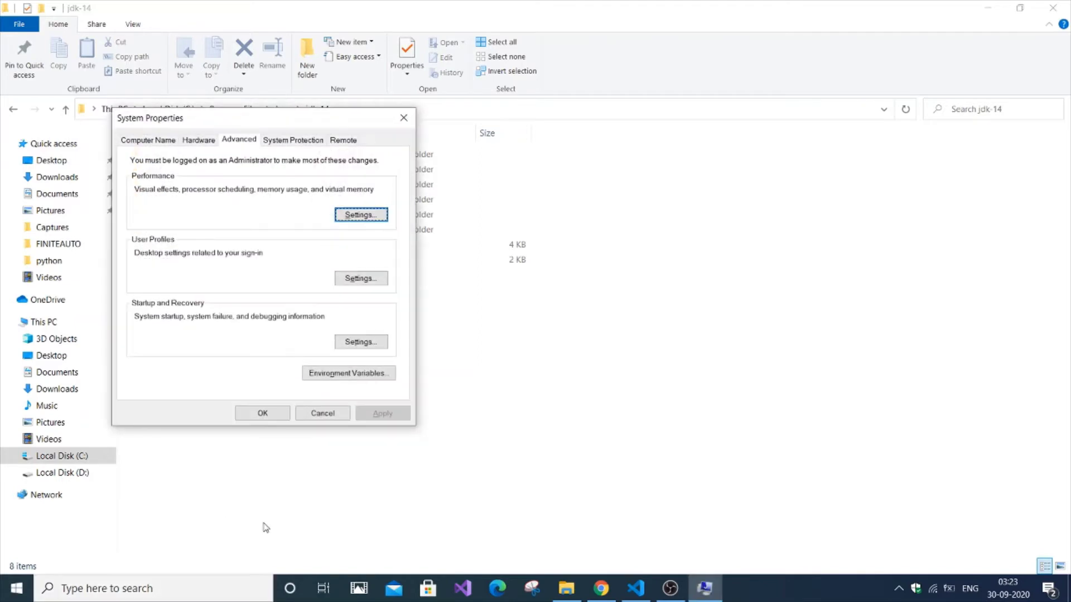
{"action": "left_click", "coordinate": [346, 373]}
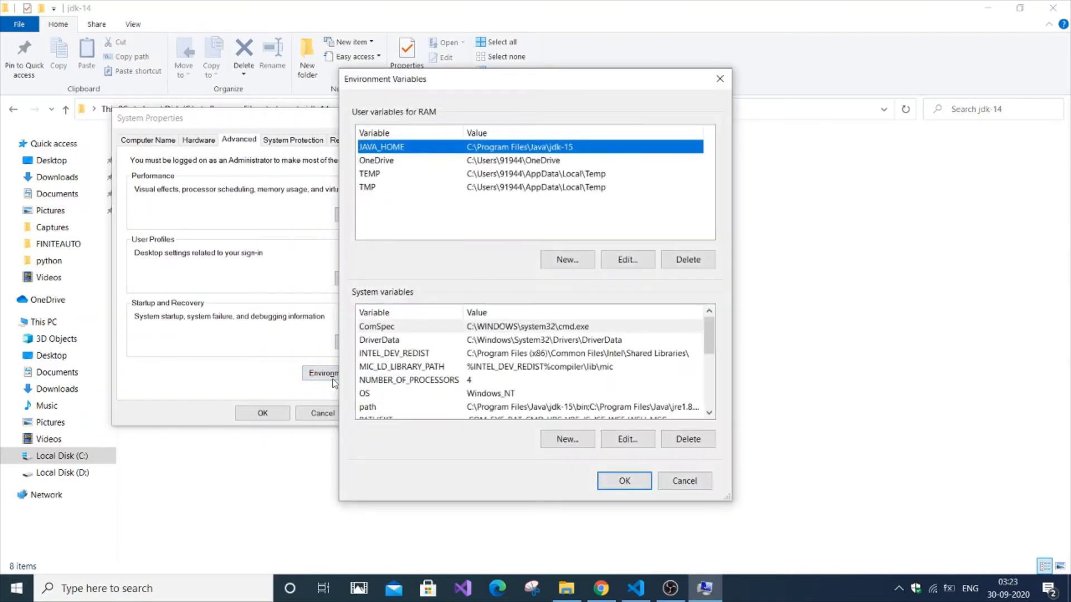
{"action": "left_click", "coordinate": [609, 258]}
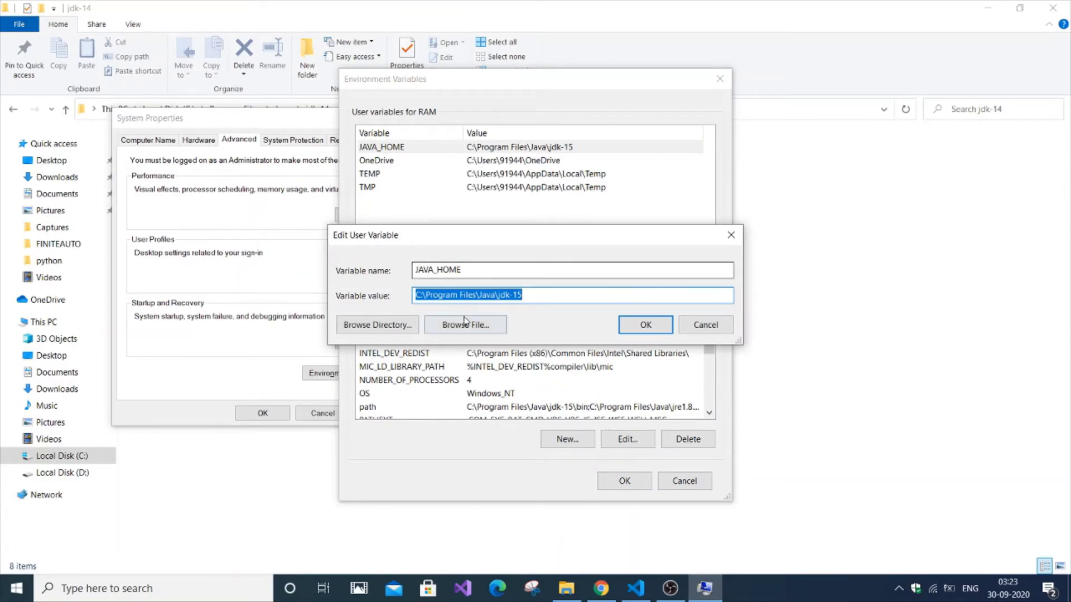
{"action": "left_click", "coordinate": [522, 295]}
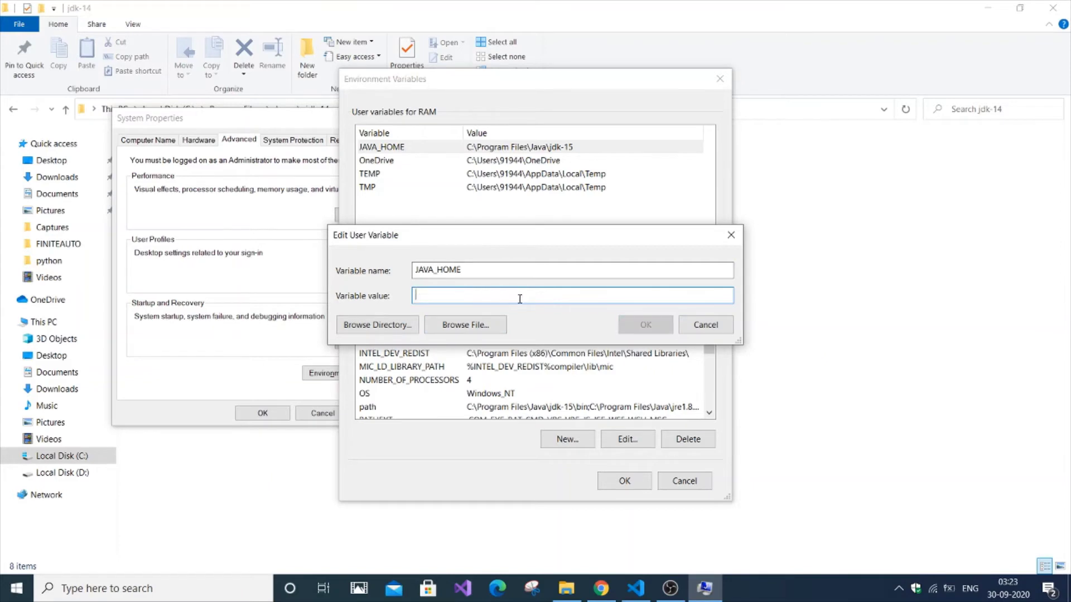
{"action": "key", "text": "BackSpace"}
{"action": "type", "text": "4"}
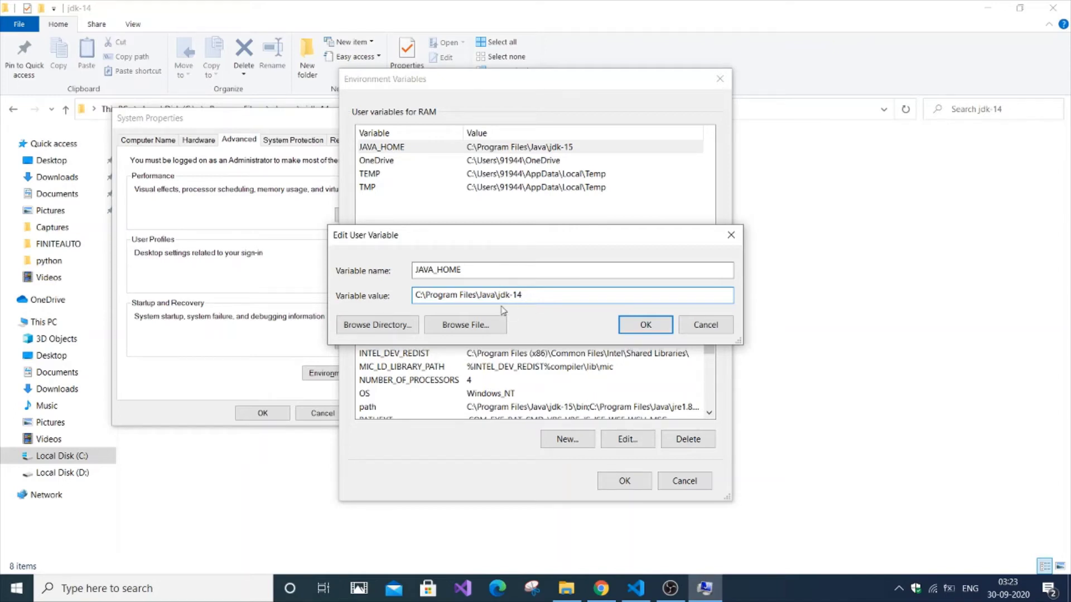
{"action": "left_click", "coordinate": [645, 325]}
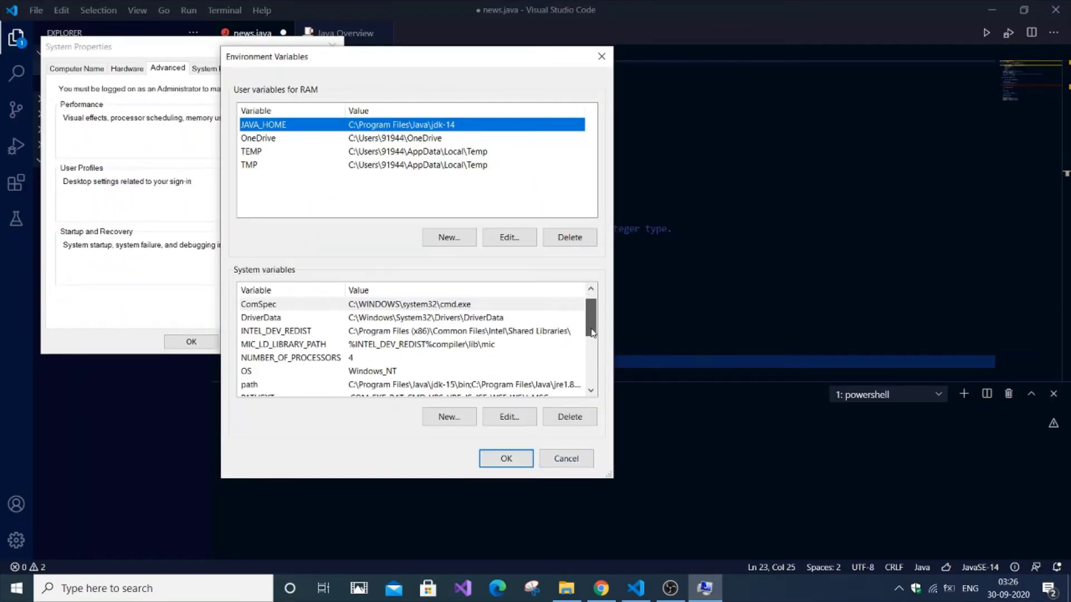
{"action": "left_click_drag", "start_coordinate": [592, 331], "coordinate": [591, 345]}
- Copy the C:\Program Files\Java\jdk-14\bin path from File Explorer for the system path variable
{"action": "left_click", "coordinate": [456, 344]}
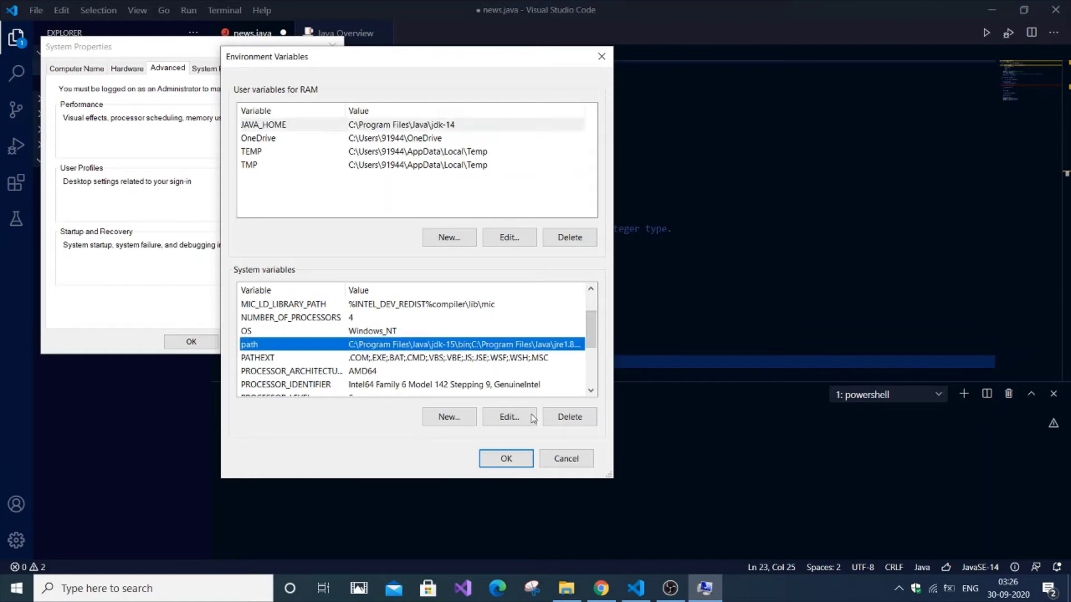
{"action": "left_click", "coordinate": [565, 588]}
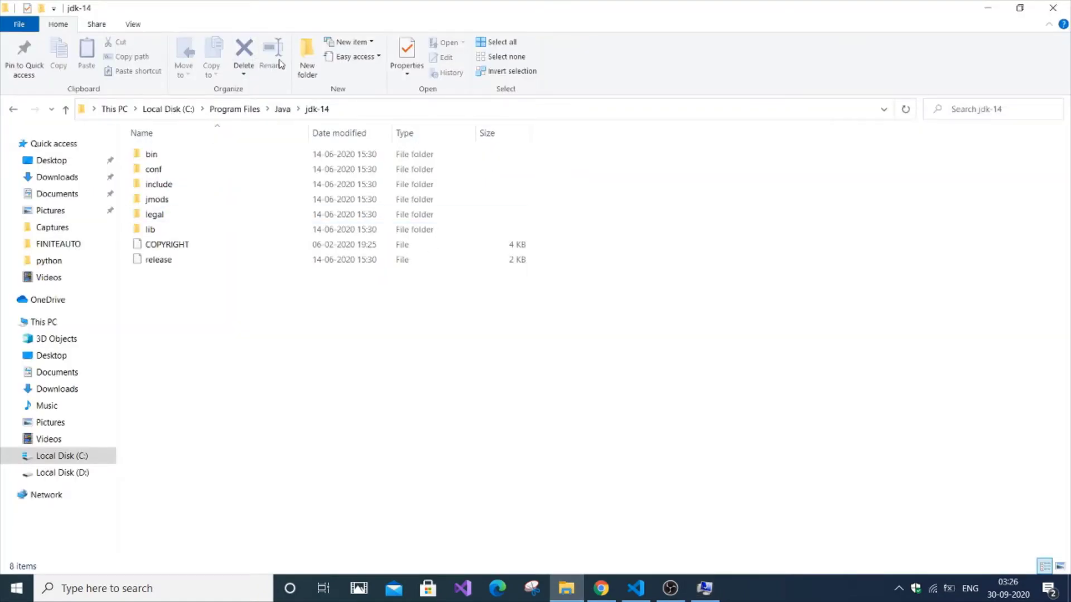
{"action": "double_click", "coordinate": [246, 161]}
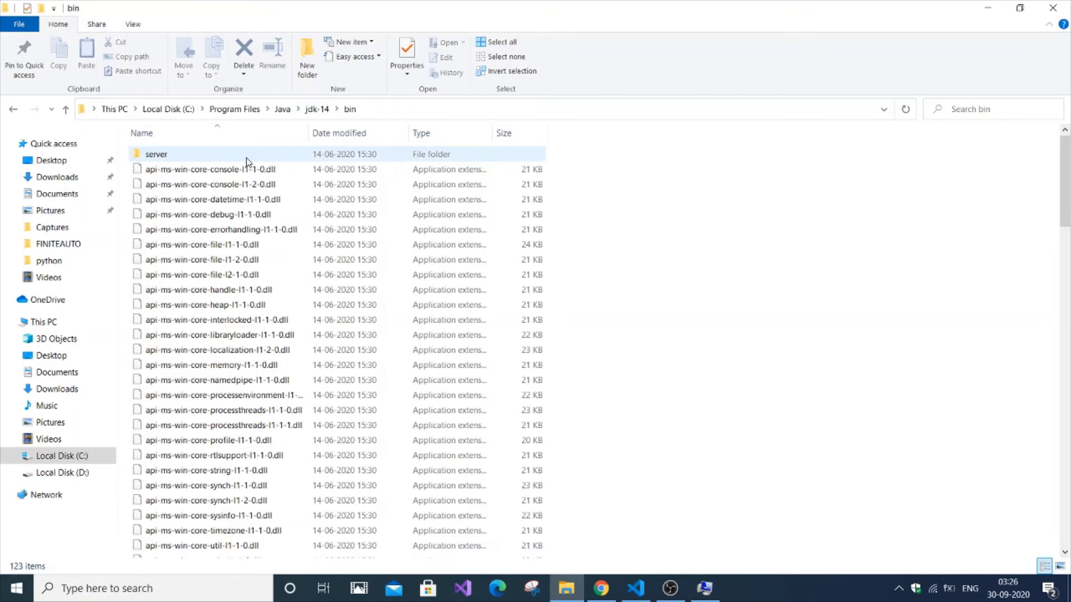
{"action": "left_click", "coordinate": [384, 112]}
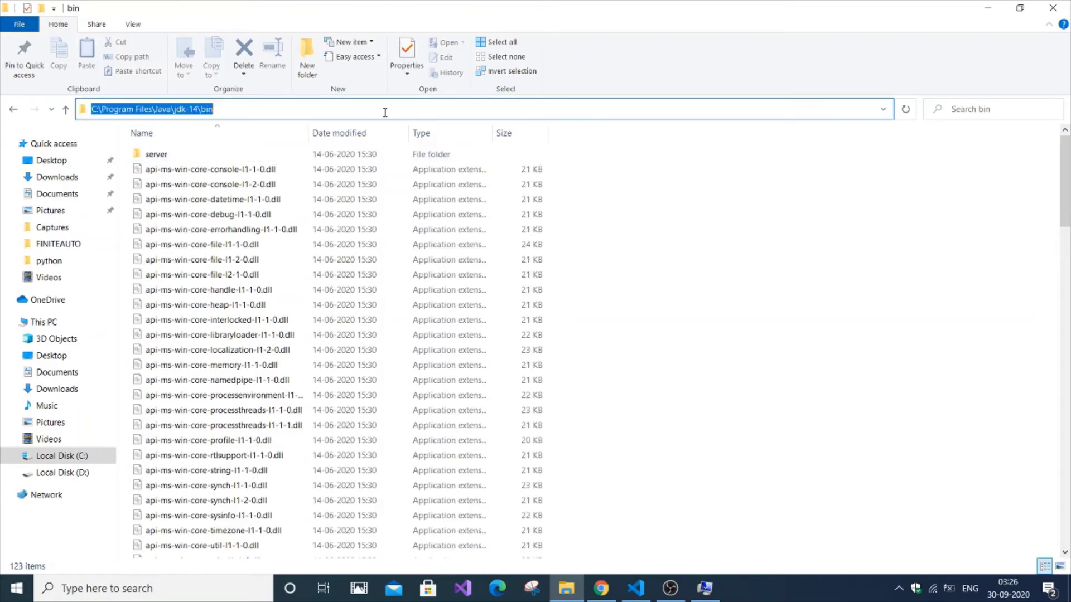
{"action": "key", "text": "ctrl+c"}
{"action": "left_click", "coordinate": [987, 7]}
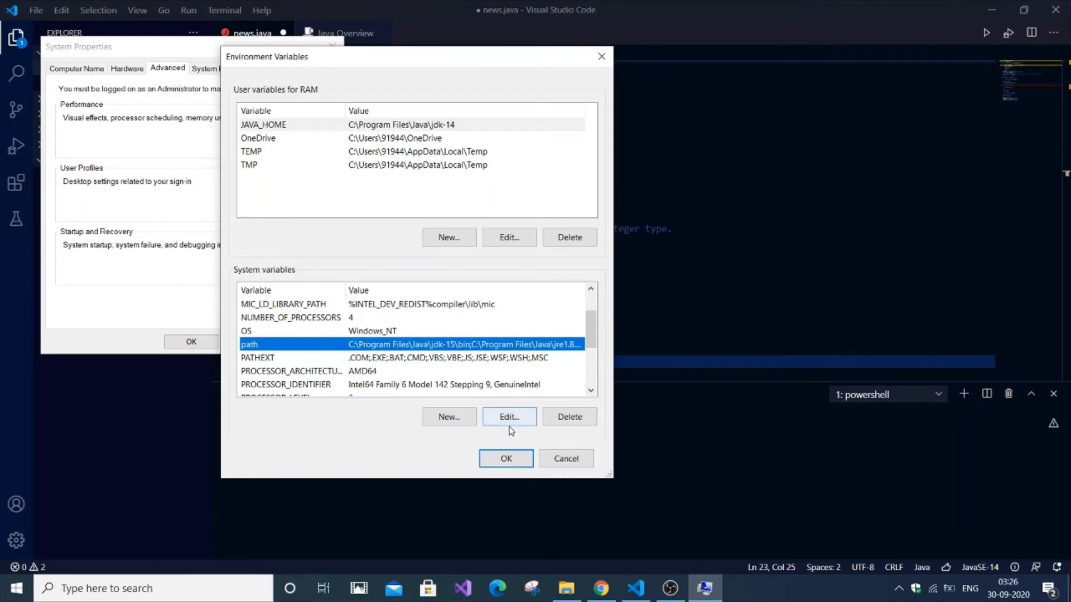
- Replace the jdk-15\bin path entry with jdk-14\bin and save the environment variable changes
{"action": "left_click", "coordinate": [509, 417]}
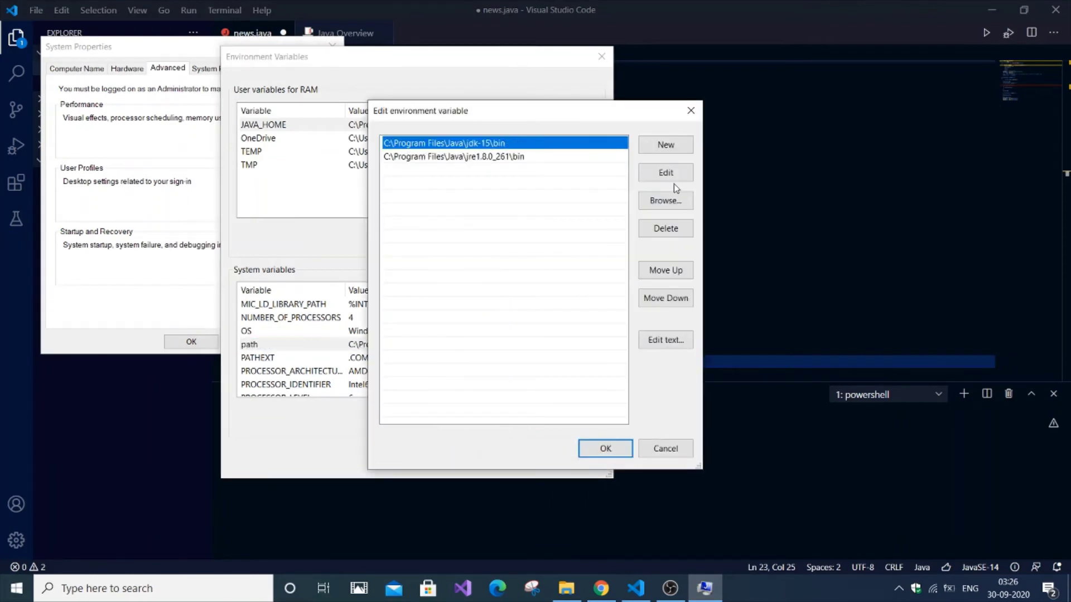
{"action": "left_click", "coordinate": [665, 172]}
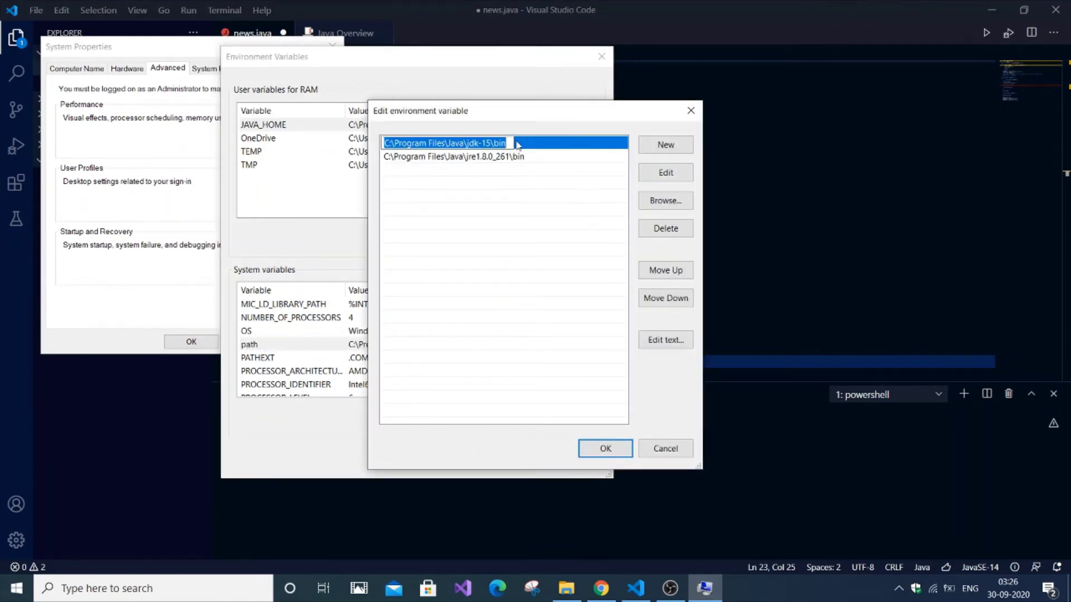
{"action": "key", "text": "BackSpace"}
{"action": "type", "text": "C:\\Program Files\\Java\\jdk-14\\bin"}
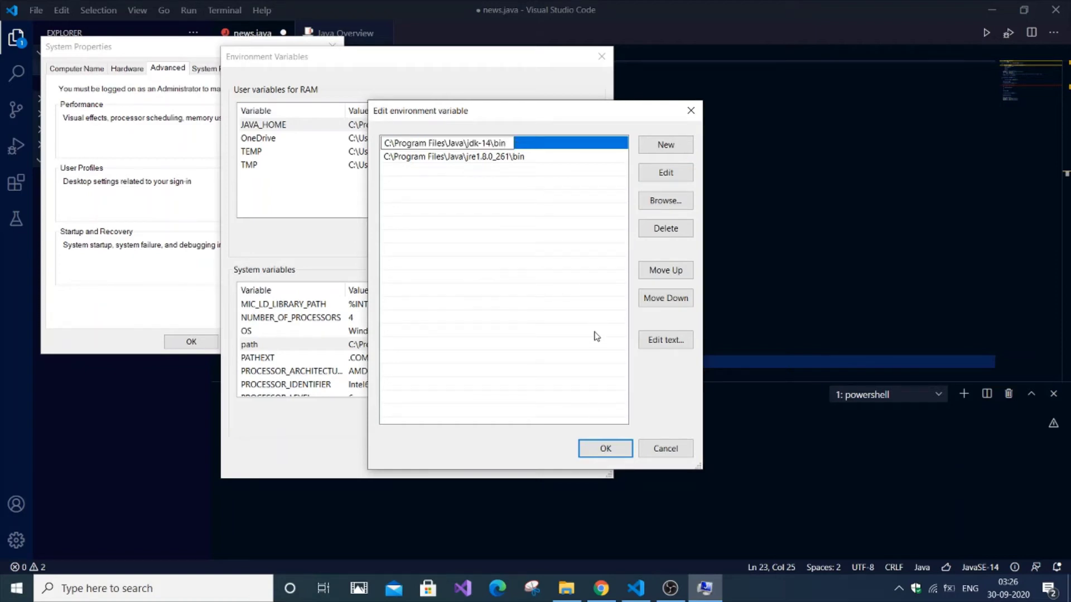
{"action": "left_click", "coordinate": [606, 449]}
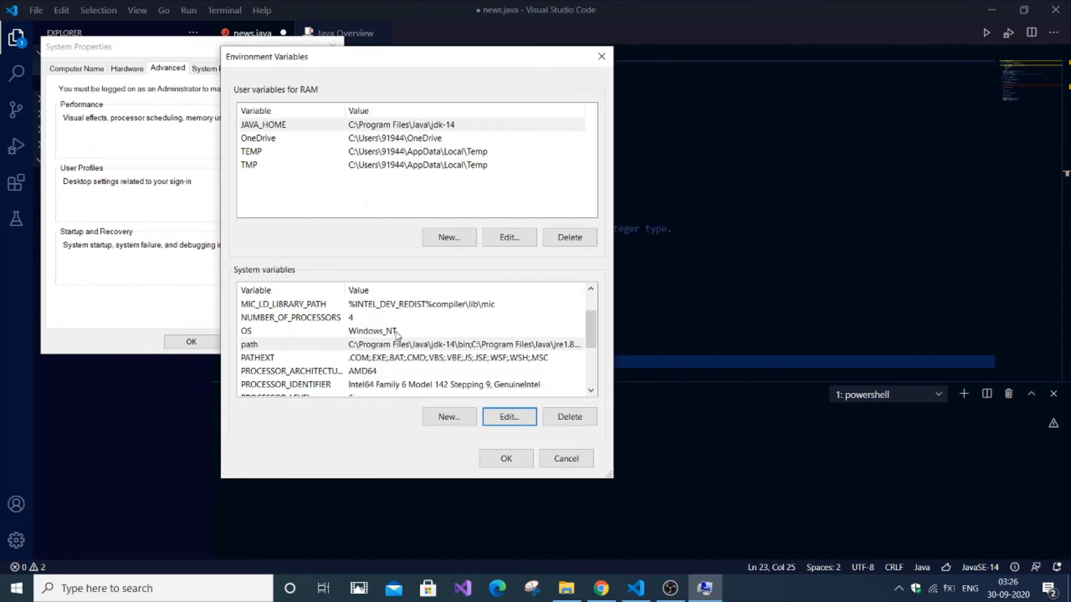
{"action": "left_click", "coordinate": [399, 346]}
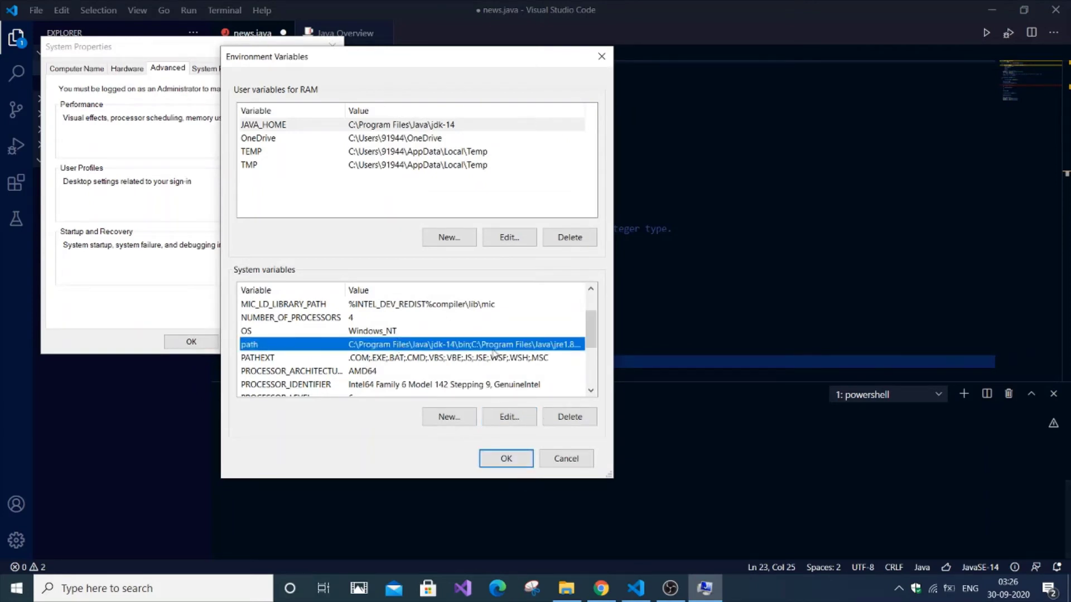
{"action": "left_click", "coordinate": [508, 458]}
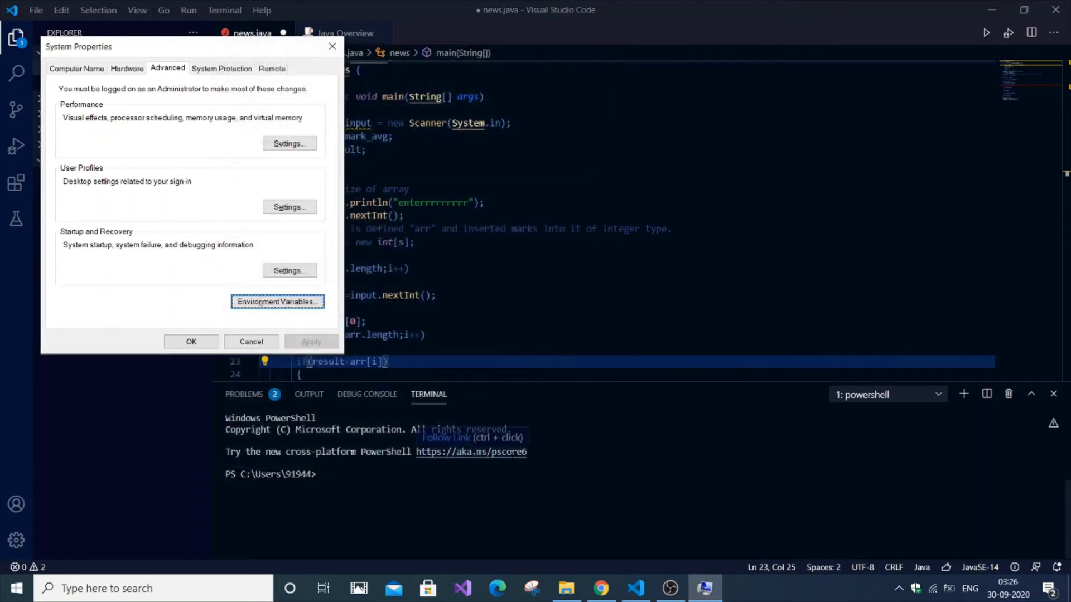
- Run java -version in Command Prompt to confirm it reports Java 14, then close it
{"action": "left_click", "coordinate": [191, 341]}
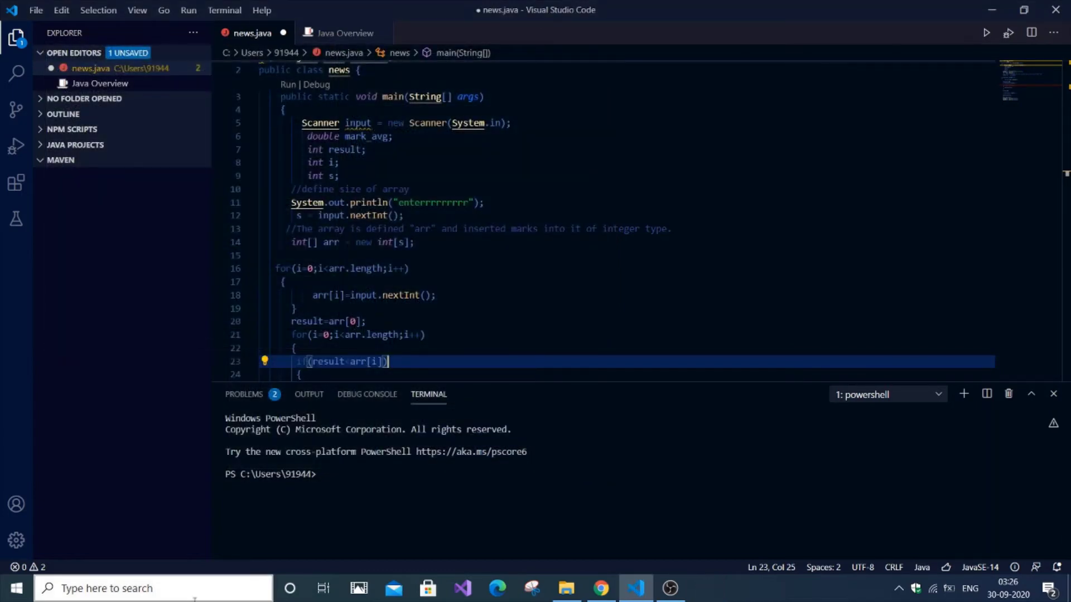
{"action": "left_click", "coordinate": [154, 588]}
{"action": "type", "text": "cmd"}
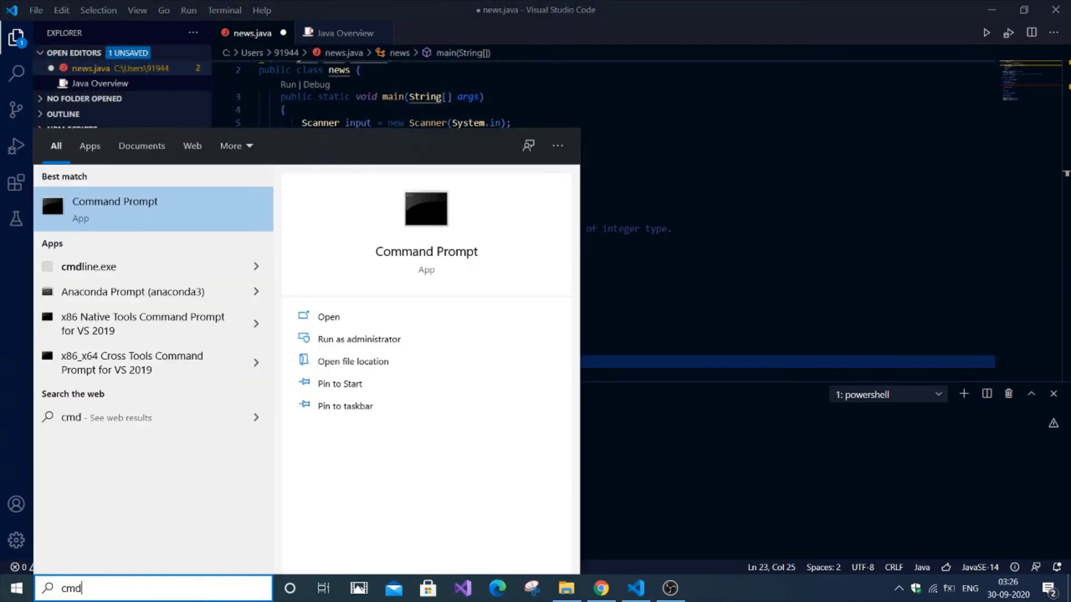
{"action": "key", "text": "Return"}
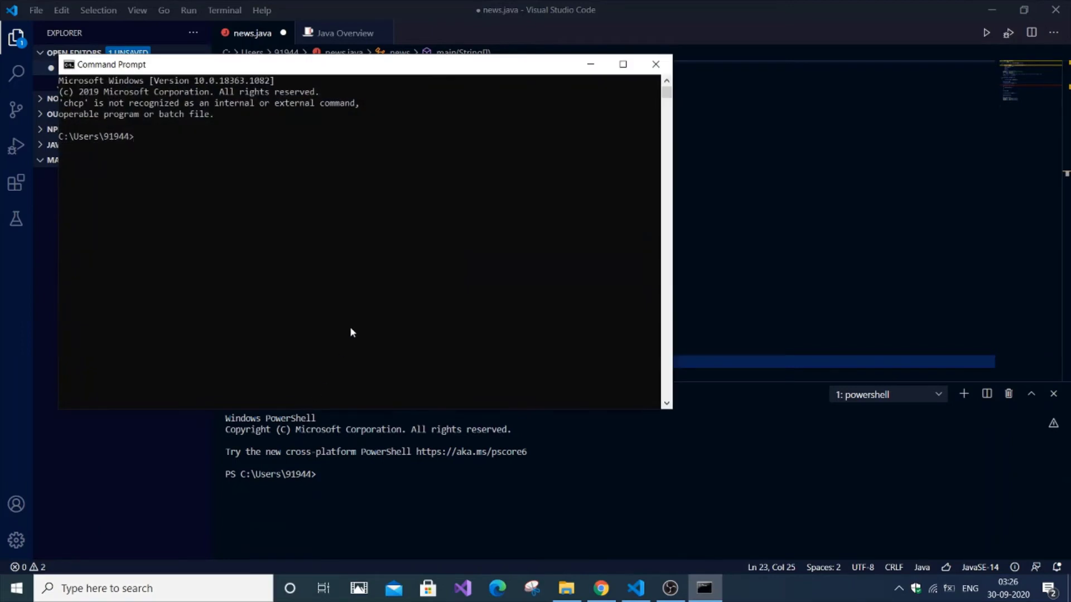
{"action": "type", "text": "java"}
{"action": "type", "text": " -version"}
{"action": "key", "text": "Return"}
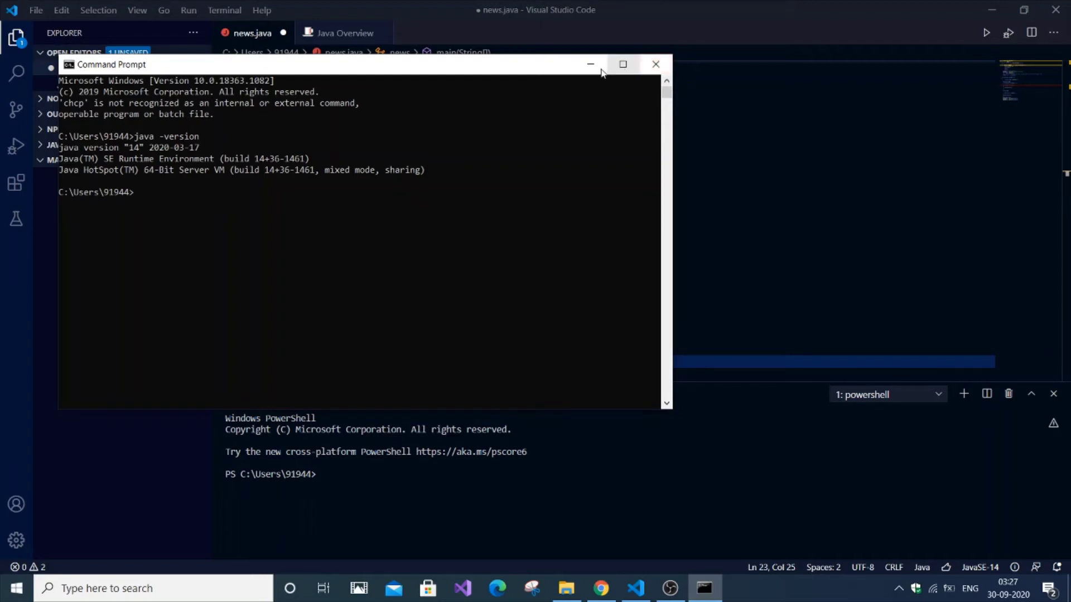
{"action": "left_click", "coordinate": [657, 65]}
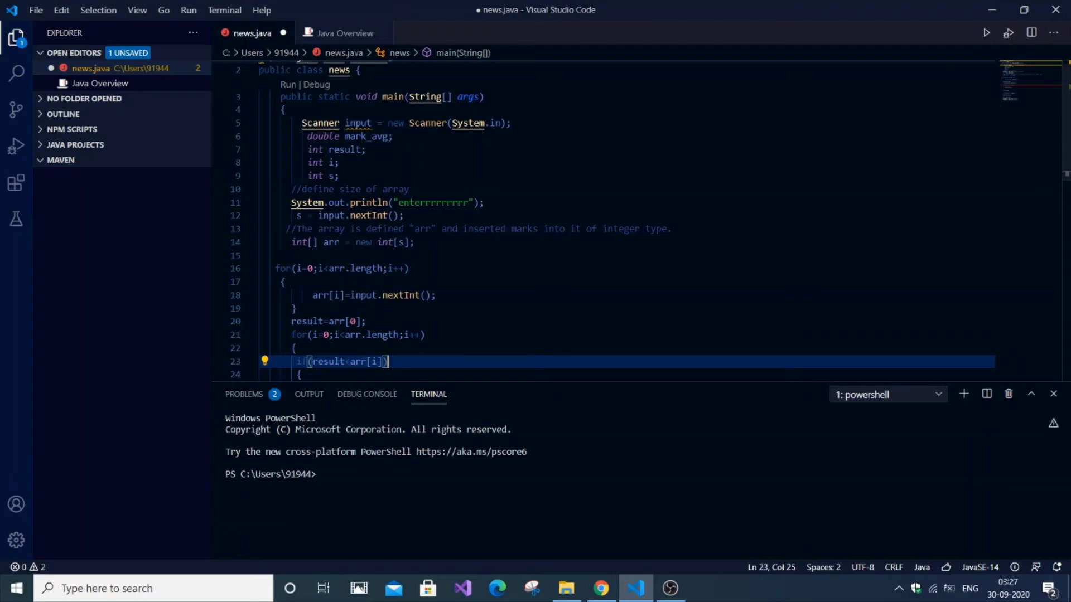
{"action": "mouse_move", "coordinate": [368, 217]}
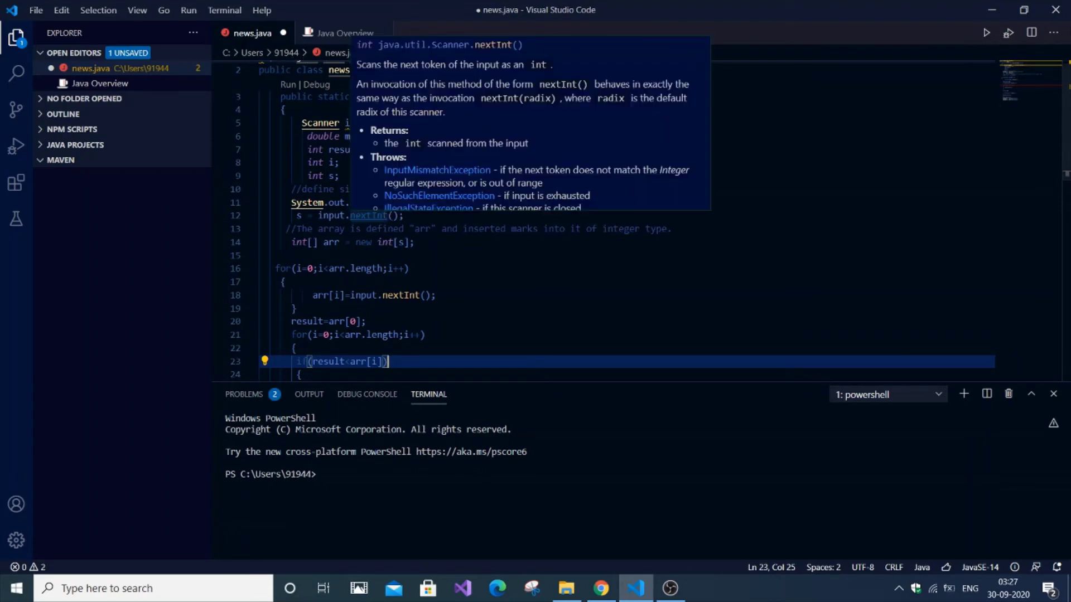
- Open Java: Configure Java Runtime and highlight the JAVA_HOME row still showing the jdk-15 path
{"action": "key", "text": "ctrl+shift+p"}
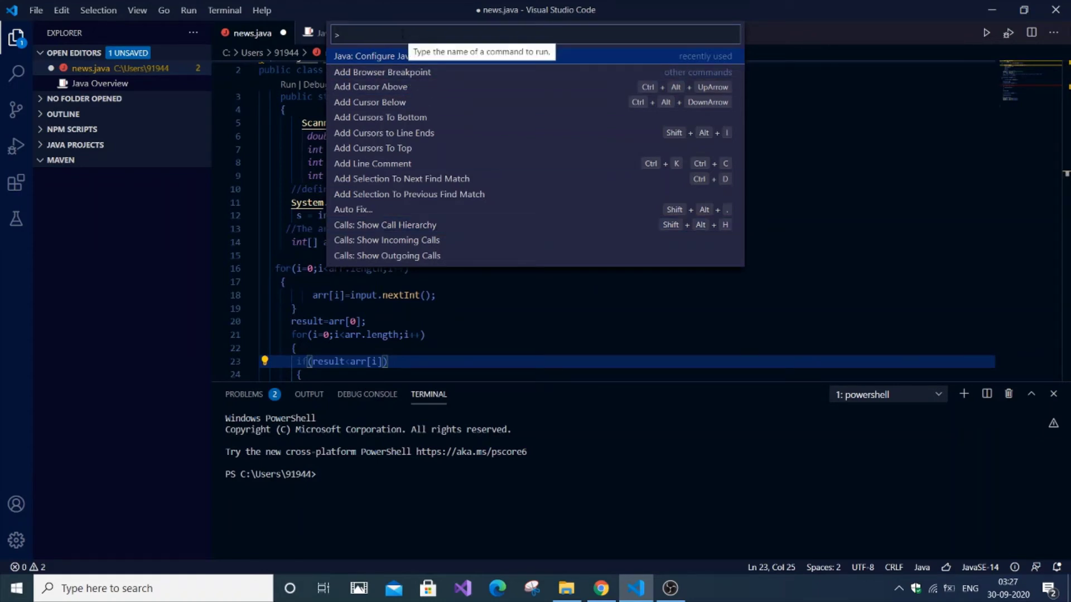
{"action": "type", "text": "con"}
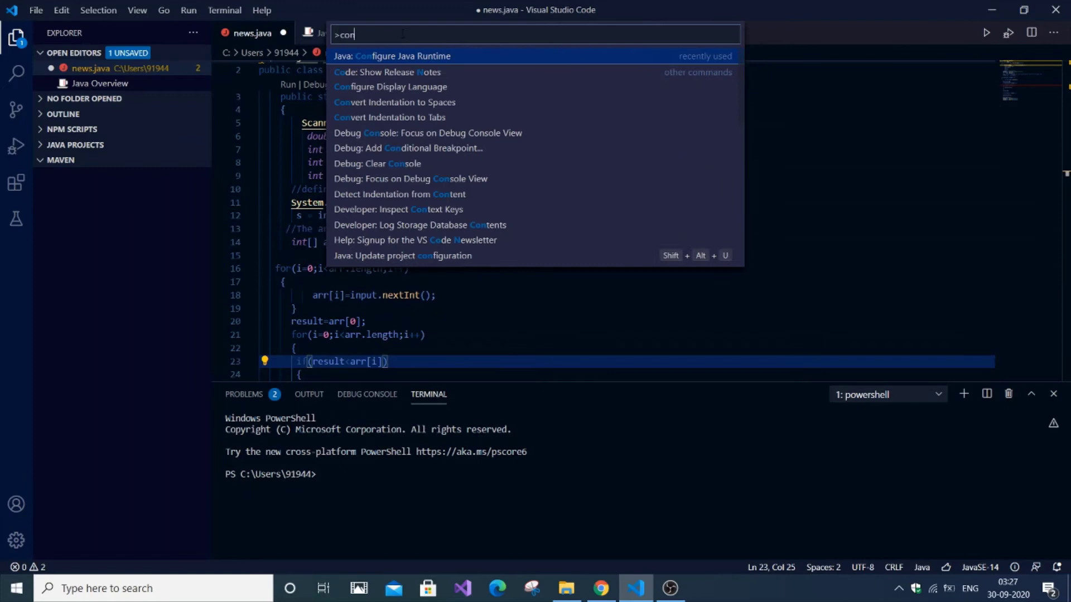
{"action": "type", "text": "fig"}
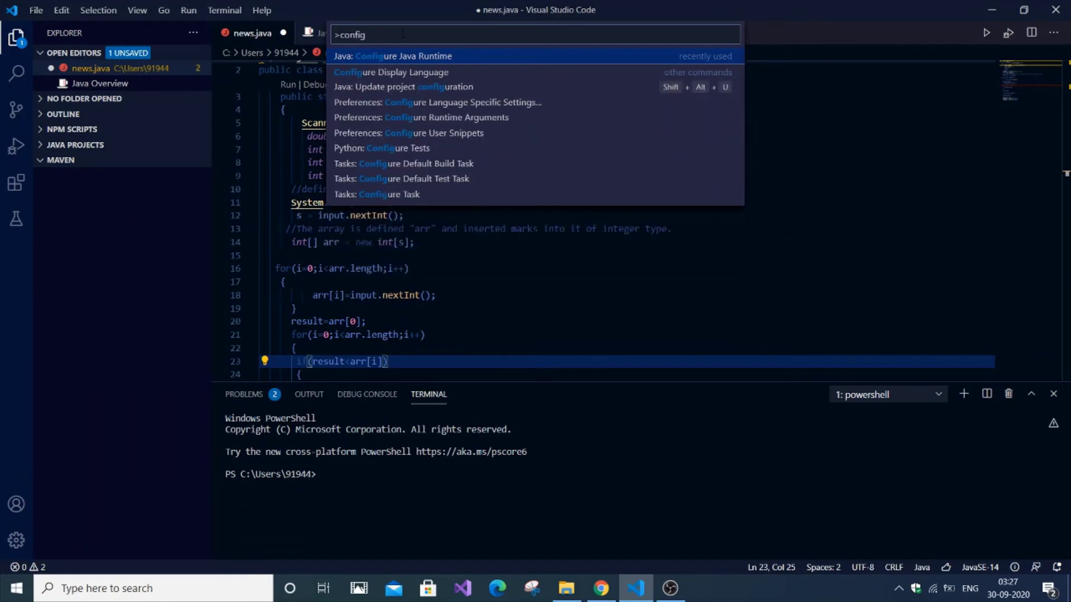
{"action": "left_click", "coordinate": [423, 57]}
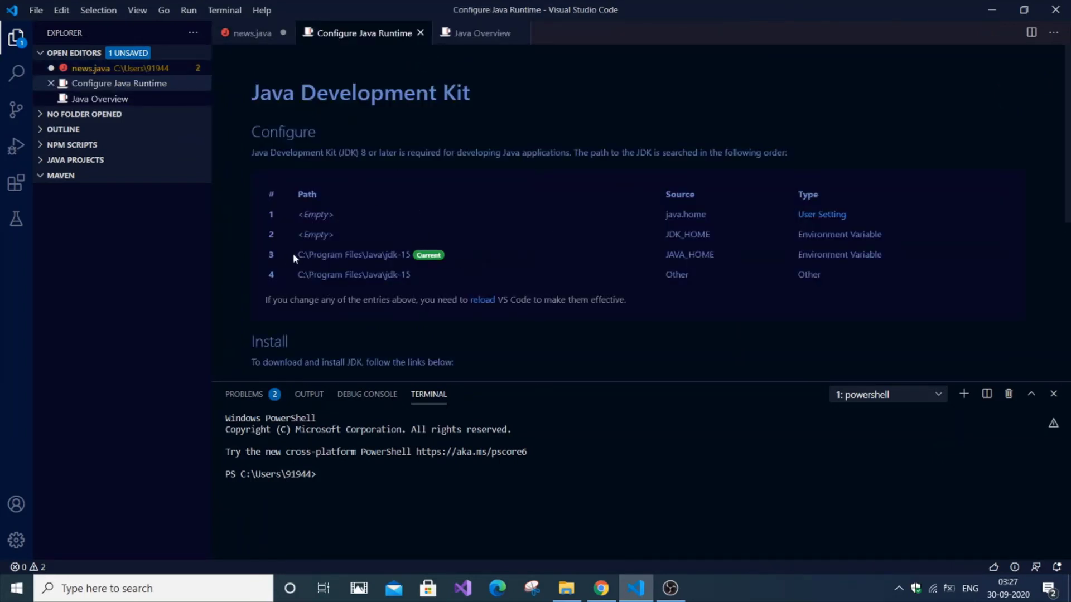
{"action": "left_click_drag", "start_coordinate": [297, 255], "coordinate": [411, 254]}
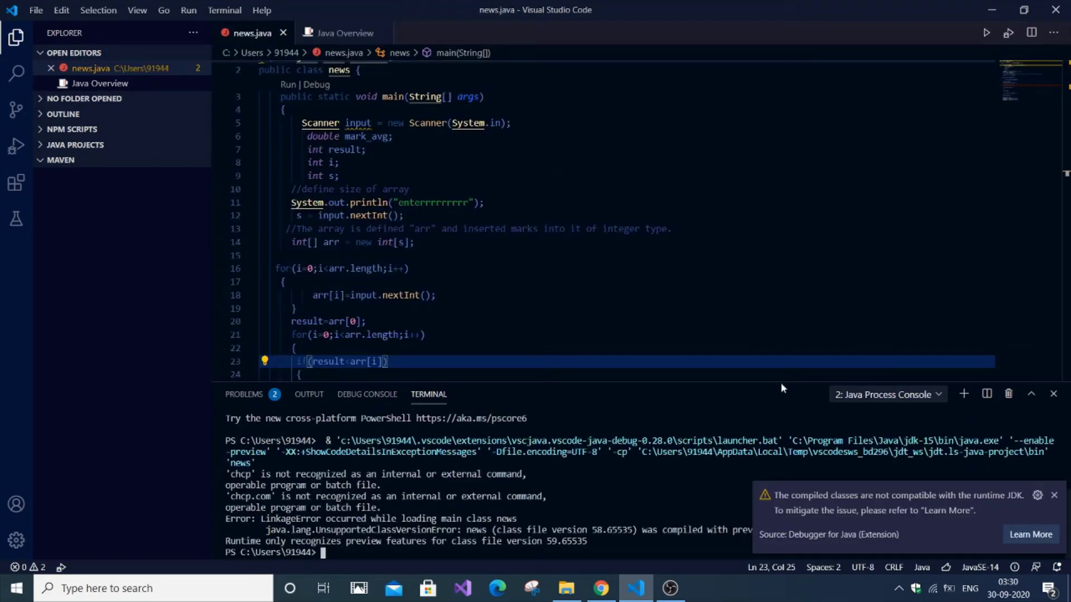
- Dismiss the runtime warning, close Visual Studio Code and relaunch it from Windows search
{"action": "left_click", "coordinate": [1053, 495]}
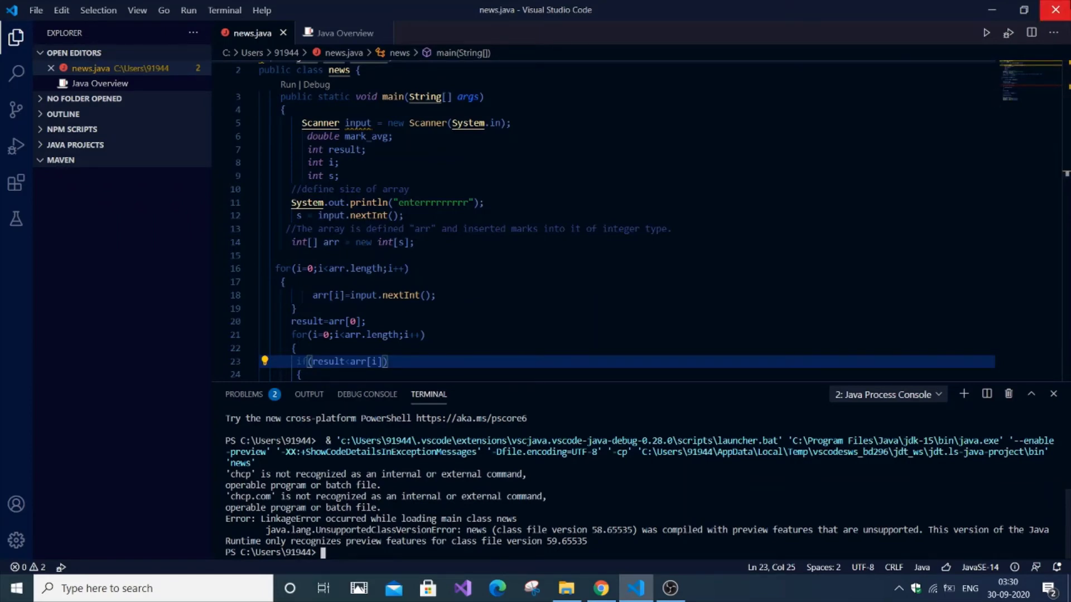
{"action": "left_click", "coordinate": [1055, 10]}
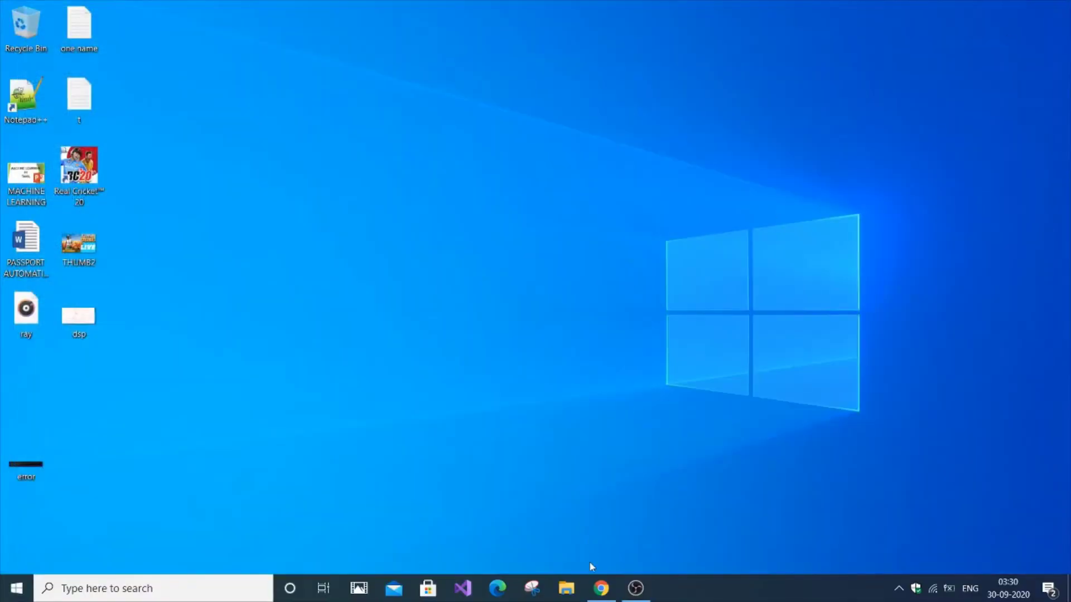
{"action": "left_click", "coordinate": [602, 588]}
{"action": "key", "text": "super"}
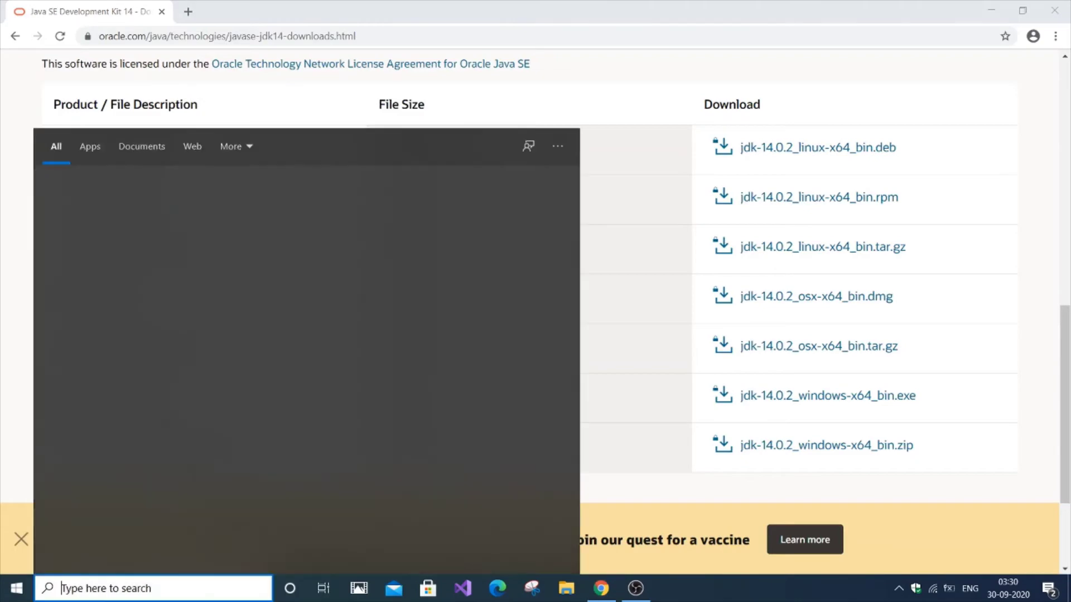
{"action": "type", "text": "visu"}
{"action": "key", "text": "Return"}
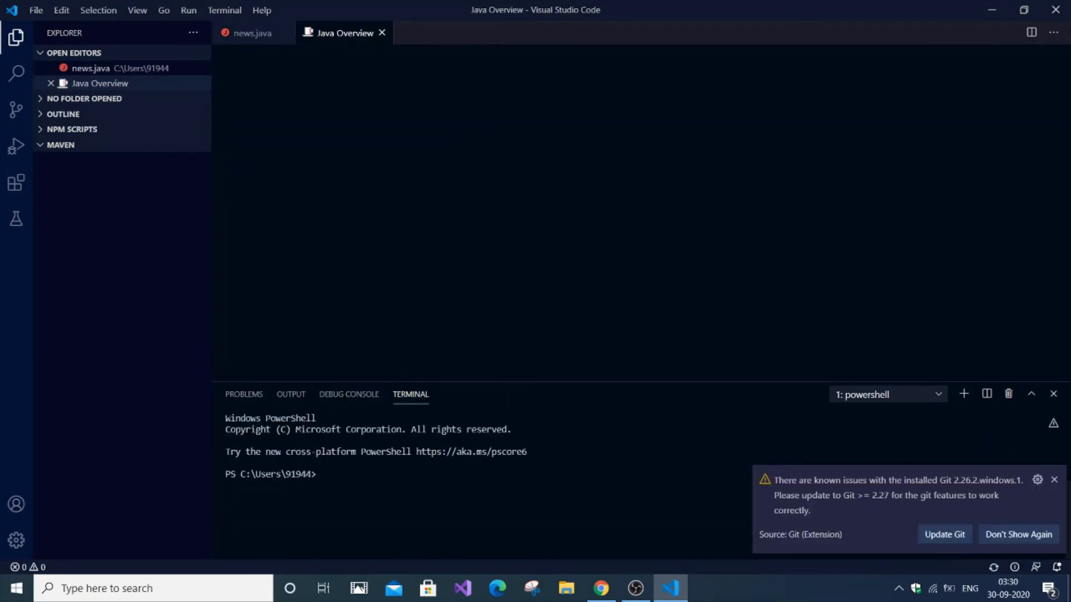
- Check in Java: Configure Java Runtime that jdk-14 is now the current JDK, then return to news.java
{"action": "left_click", "coordinate": [1056, 481]}
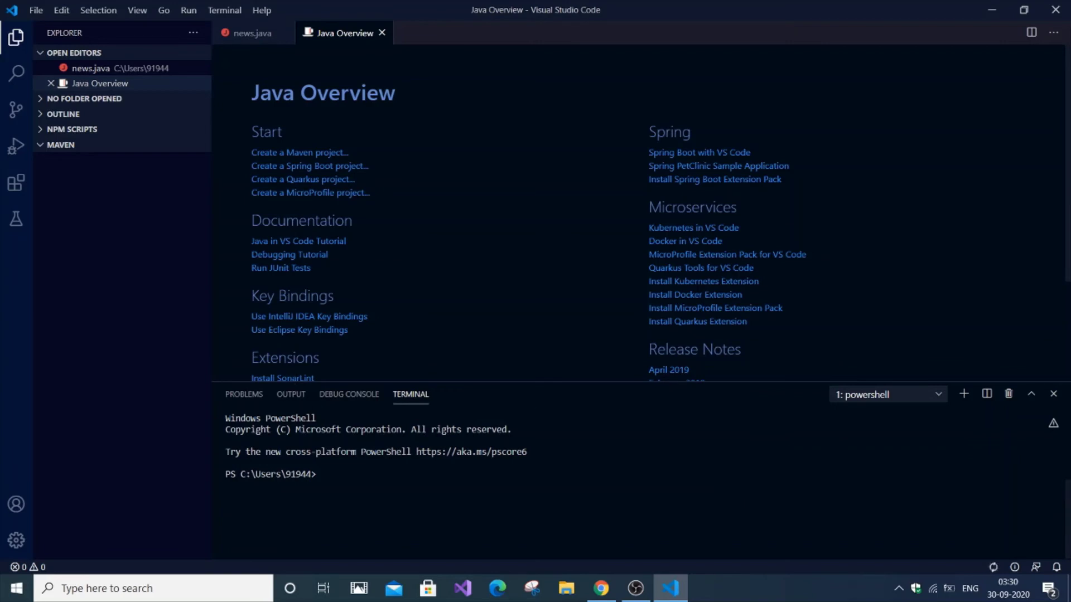
{"action": "left_click", "coordinate": [251, 33]}
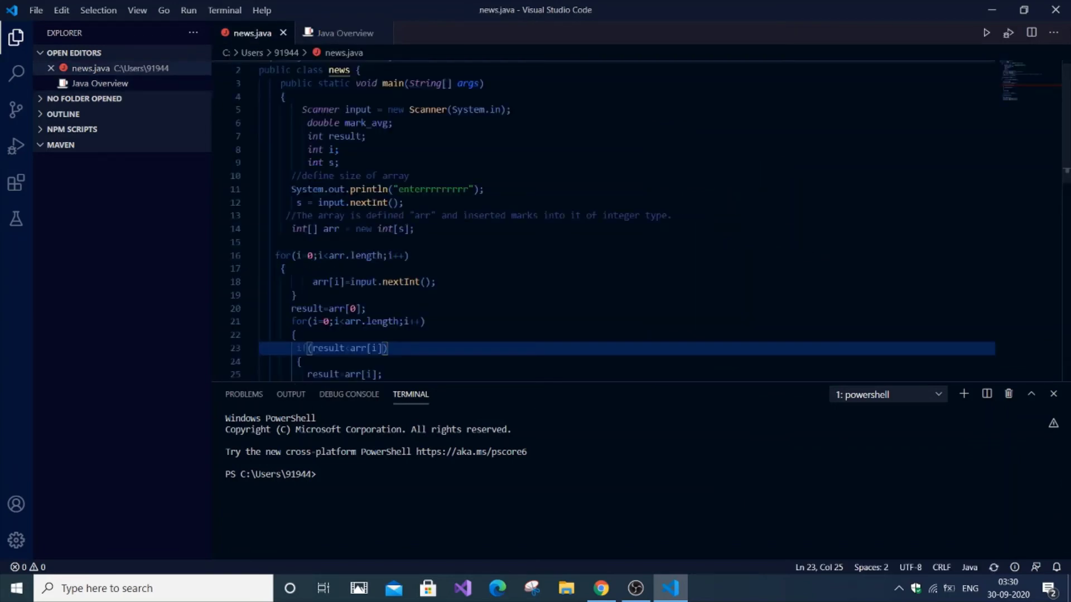
{"action": "key", "text": "ctrl+shift+p"}
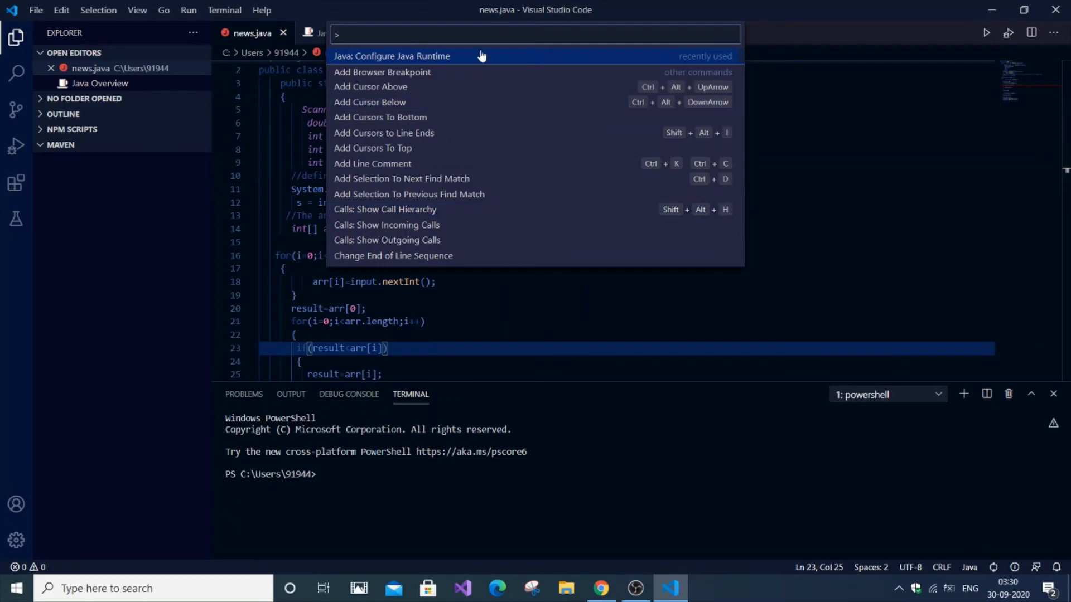
{"action": "left_click", "coordinate": [452, 56]}
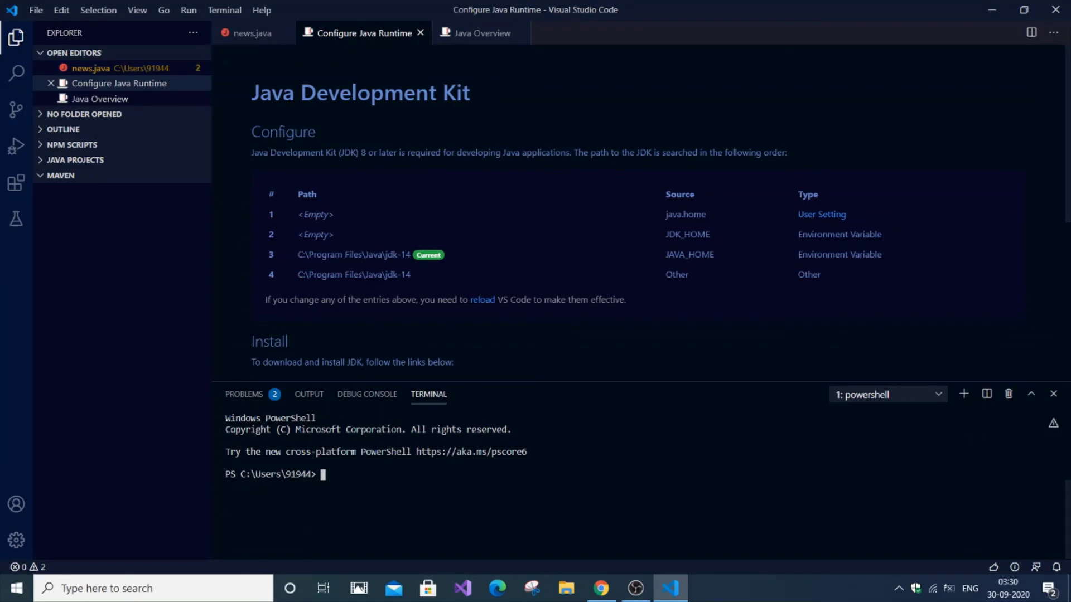
{"action": "left_click_drag", "start_coordinate": [298, 254], "coordinate": [460, 270]}
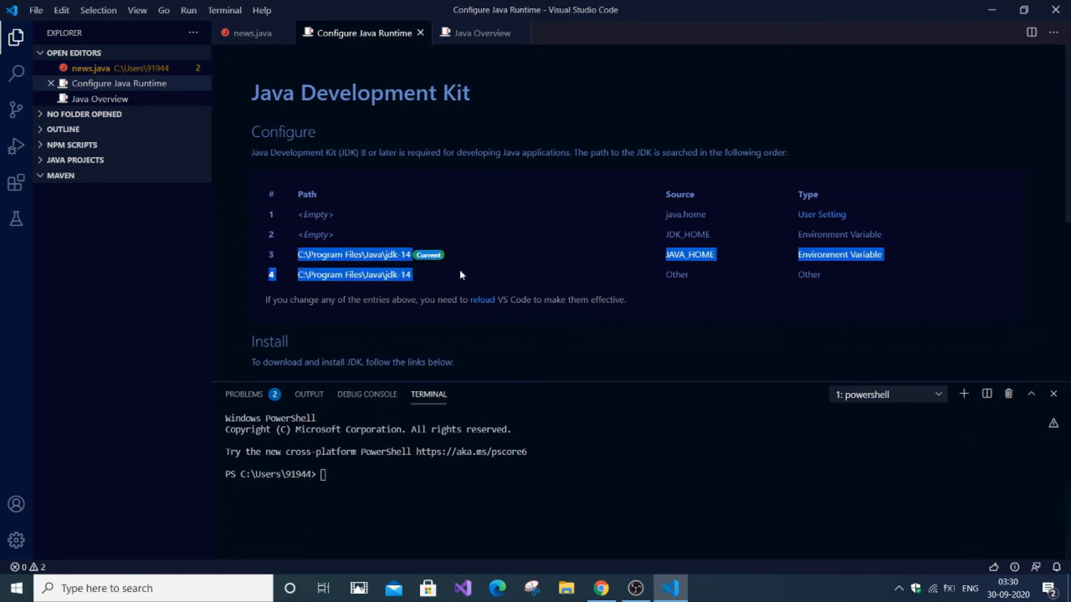
{"action": "left_click", "coordinate": [504, 259]}
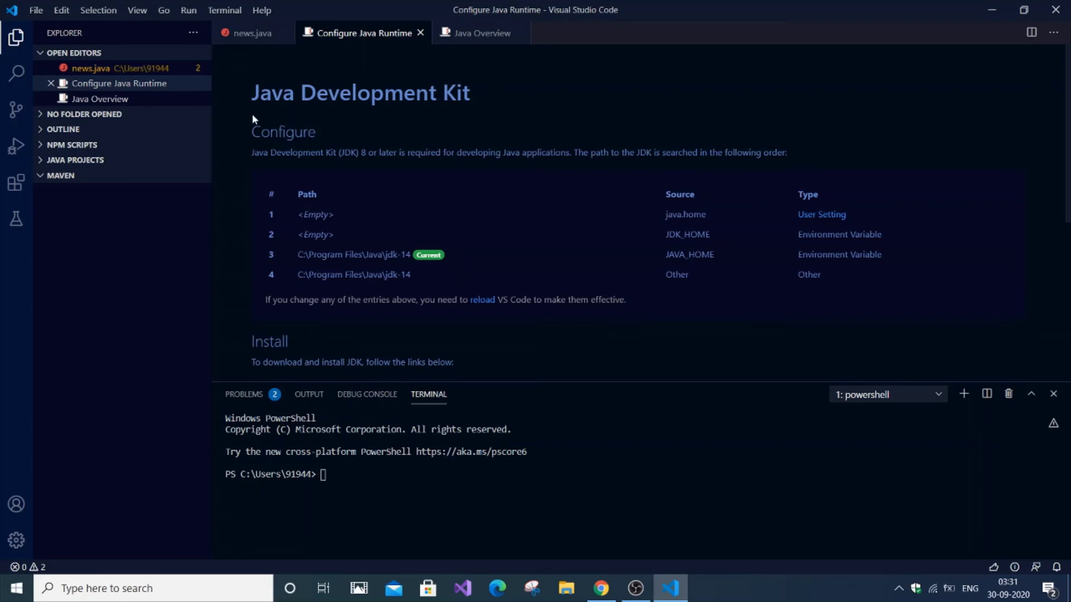
{"action": "left_click", "coordinate": [251, 33]}
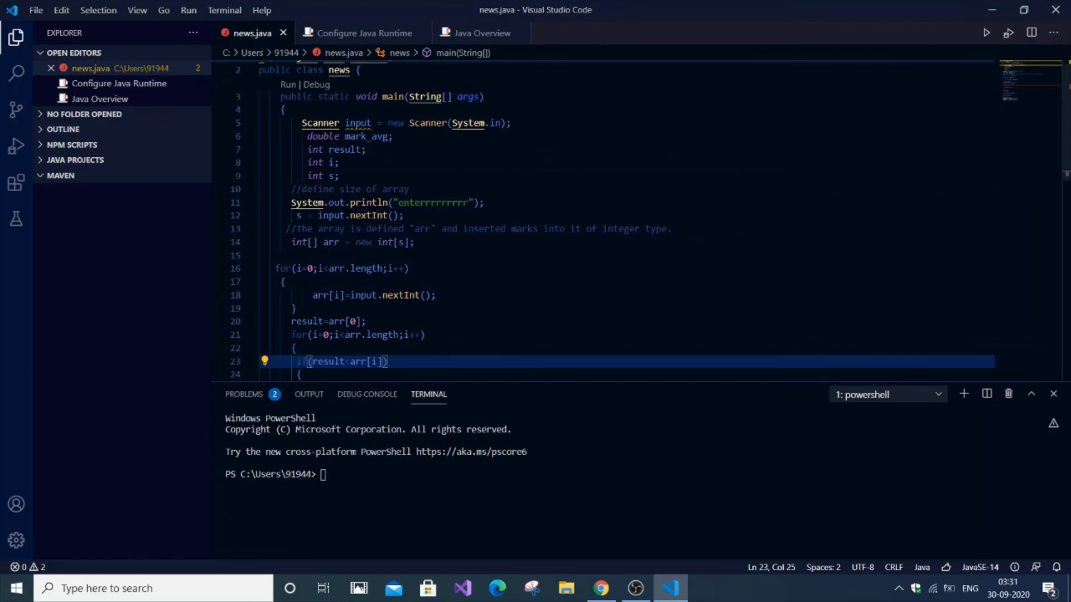
- Run news.java on jdk-14 and confirm the launch output shows the "enterrrrrrrrr" prompt with no LinkageError
{"action": "left_click", "coordinate": [985, 33]}
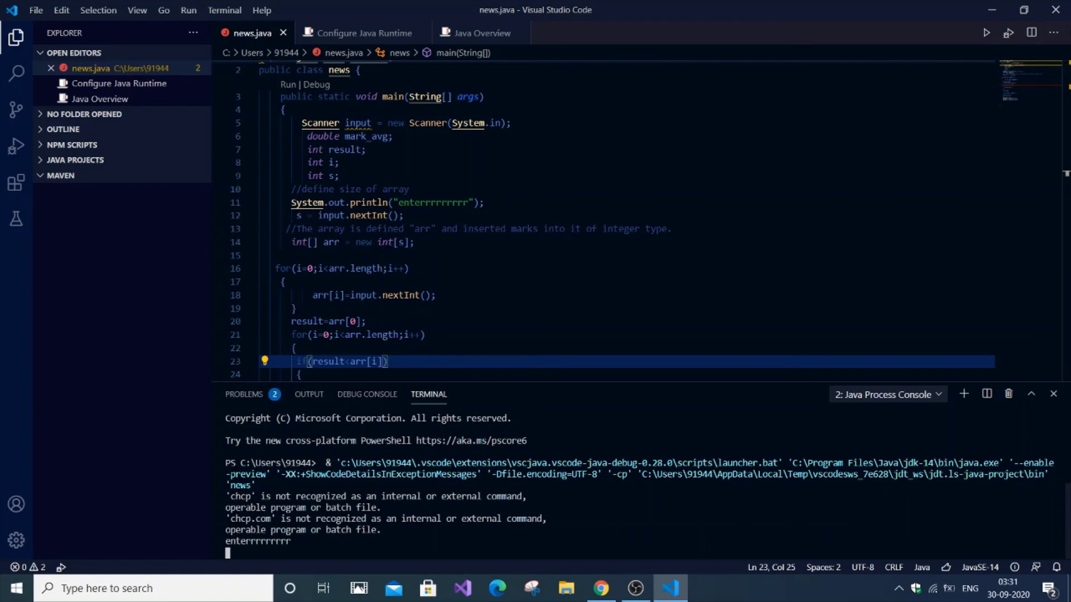
{"action": "mouse_move", "coordinate": [336, 462]}
{"action": "left_mouse_down"}
{"action": "mouse_move", "coordinate": [502, 518]}
{"action": "mouse_move", "coordinate": [505, 531]}
{"action": "left_mouse_up"}
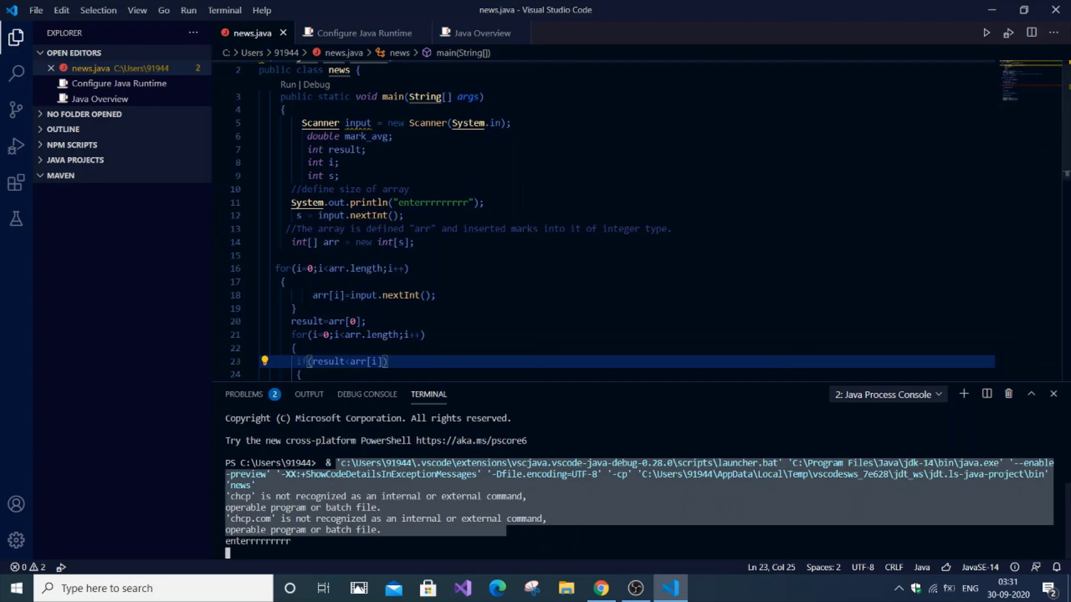
{"action": "left_click_drag", "start_coordinate": [291, 202], "coordinate": [483, 203]}
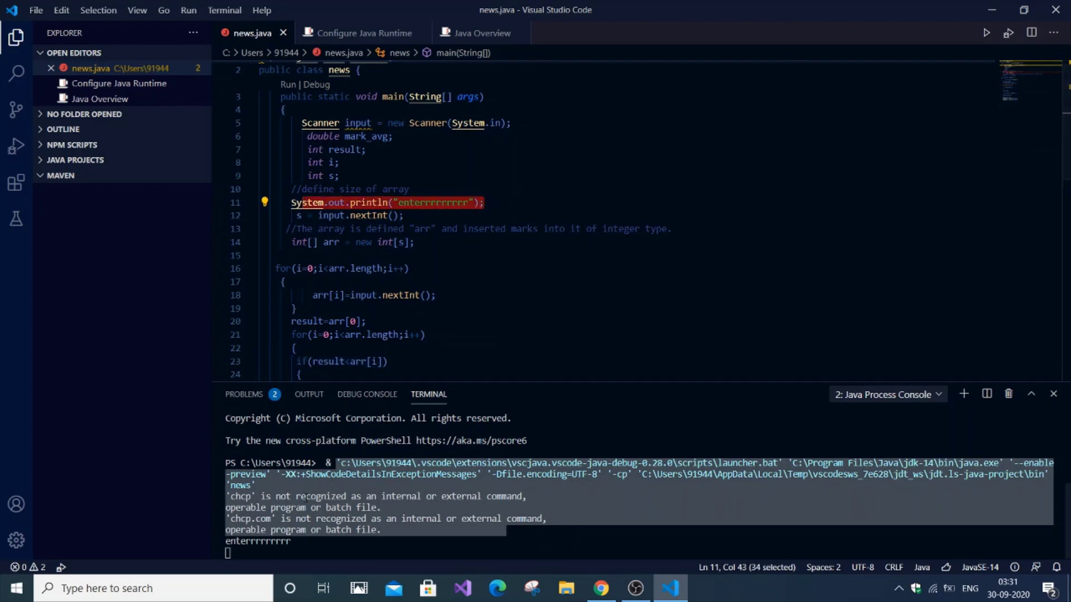
{"action": "left_click", "coordinate": [255, 557]}
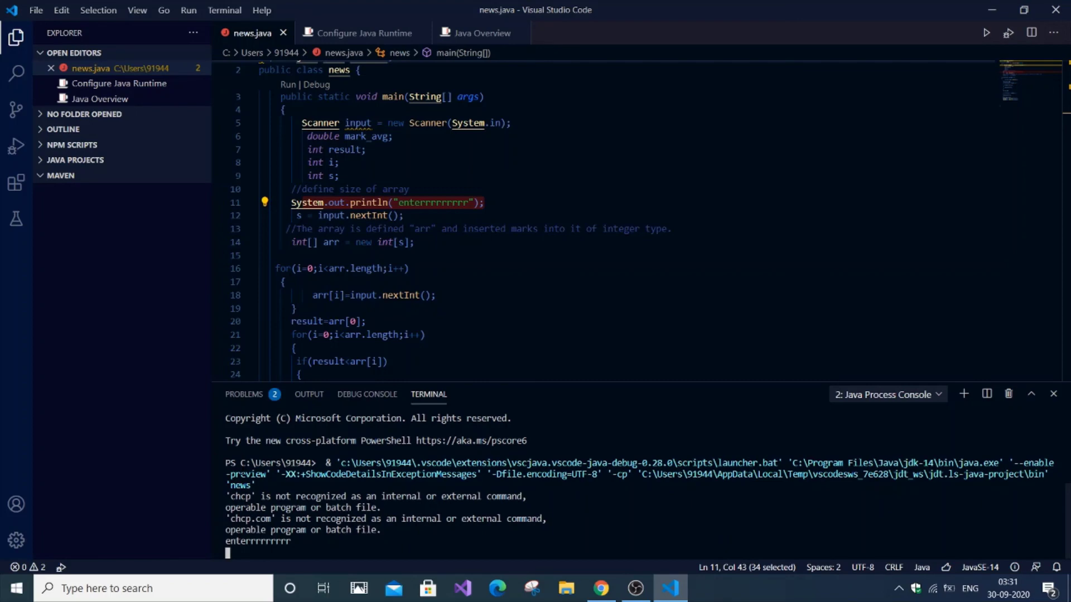
{"action": "left_click", "coordinate": [301, 308]}
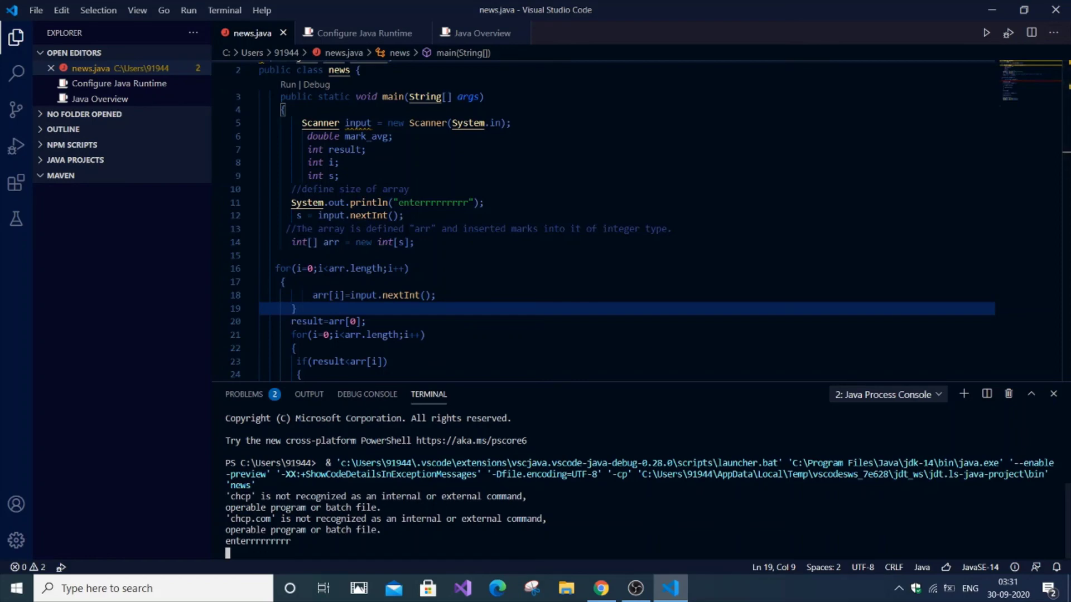
{"action": "type", "text": "5"}
- Feed news.java array size 5 and five marks of 10, getting the result 10.0
{"action": "key", "text": "Return"}
{"action": "type", "text": "10"}
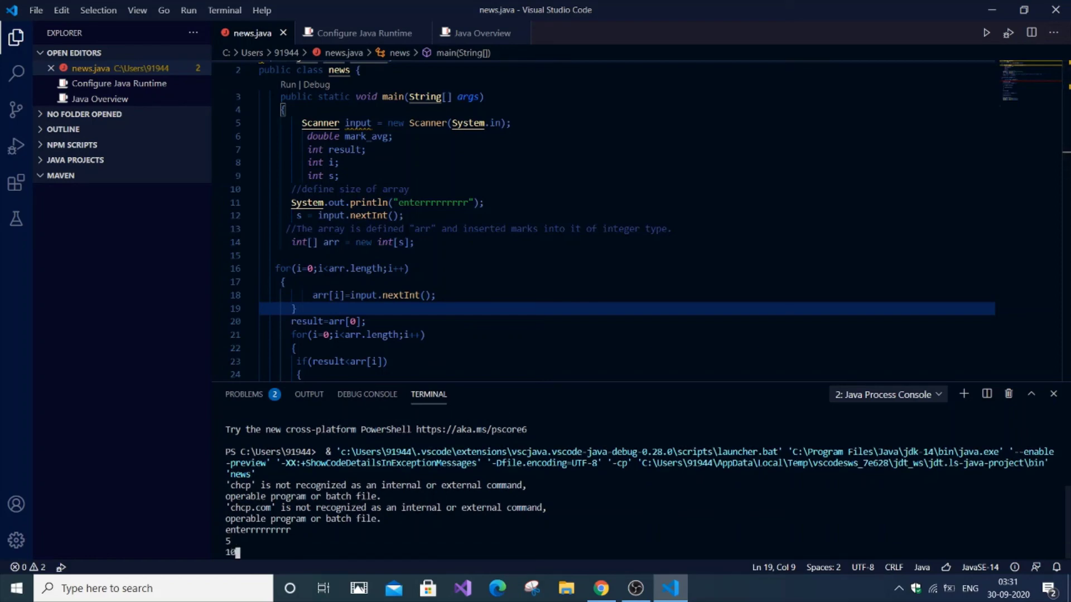
{"action": "key", "text": "Return"}
{"action": "type", "text": "10"}
{"action": "key", "text": "Return"}
{"action": "type", "text": "1"}
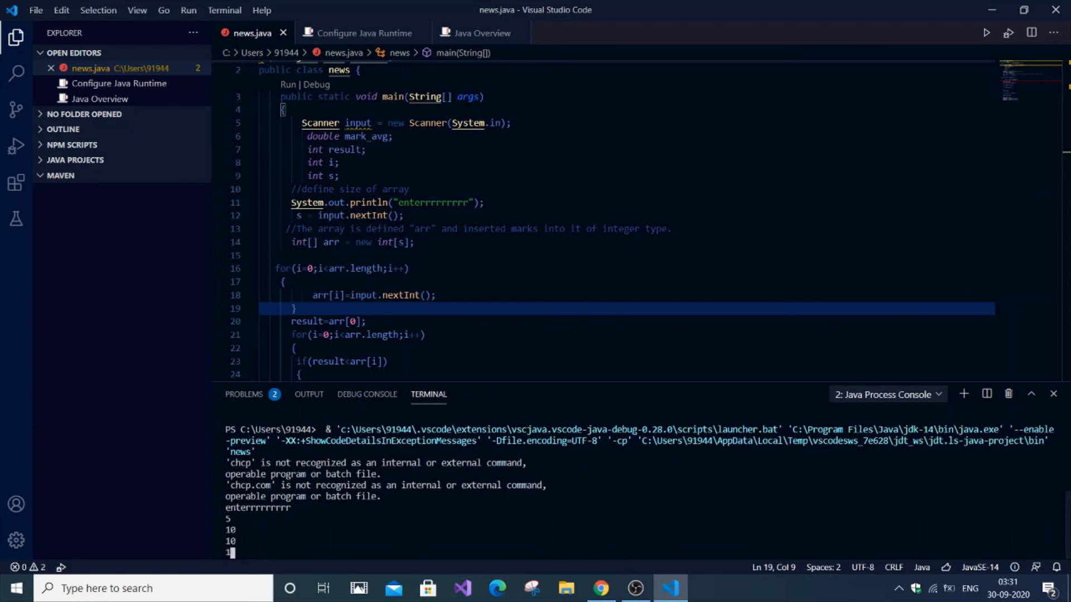
{"action": "type", "text": "0"}
{"action": "key", "text": "Return"}
{"action": "type", "text": "10"}
{"action": "key", "text": "Return"}
{"action": "type", "text": "10"}
{"action": "key", "text": "Return"}
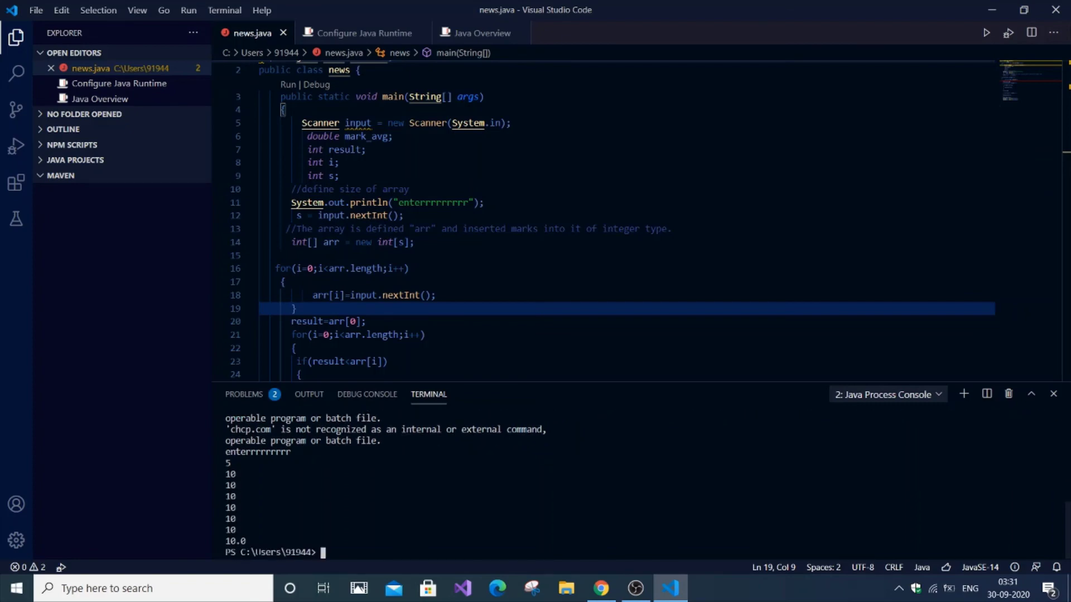